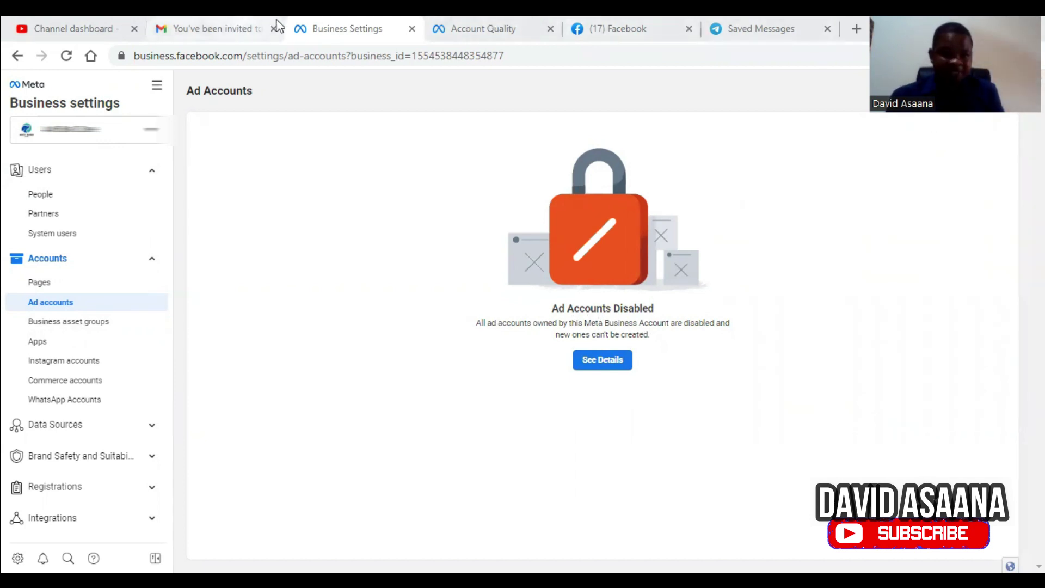
# Open Ads Manager in a new browser tab using the copied link
pyautogui.click(537, 22)
pyautogui.click(375, 22)
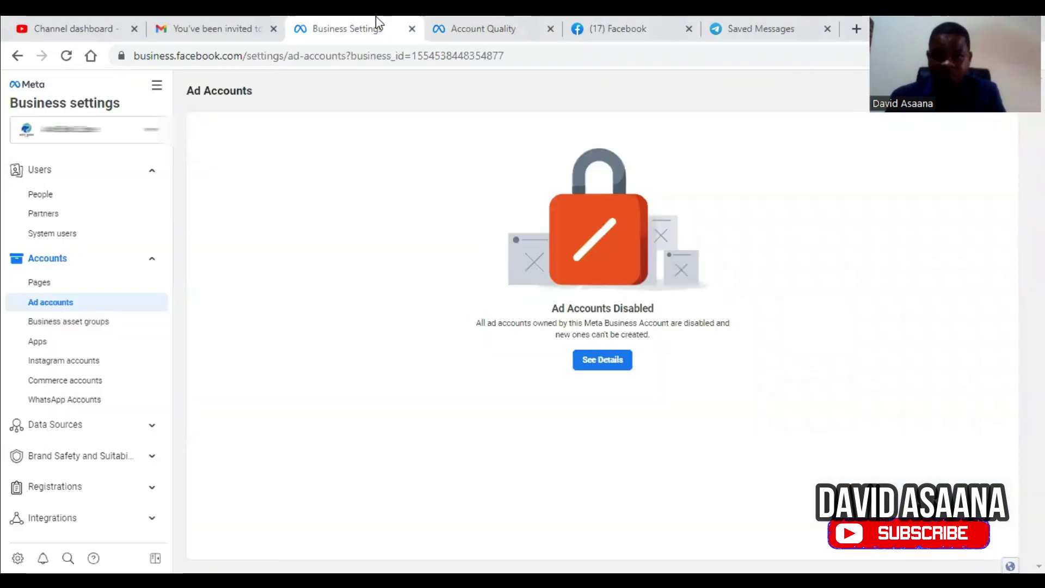
pyautogui.click(856, 29)
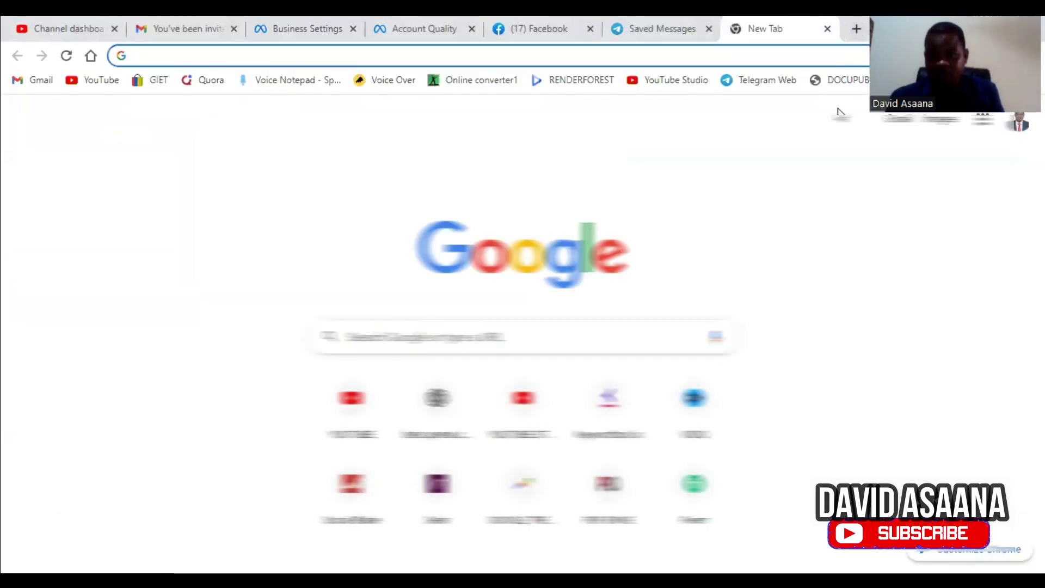
pyautogui.hotkey('ctrl', 'v')
pyautogui.press('Return')
pyautogui.click(665, 21)
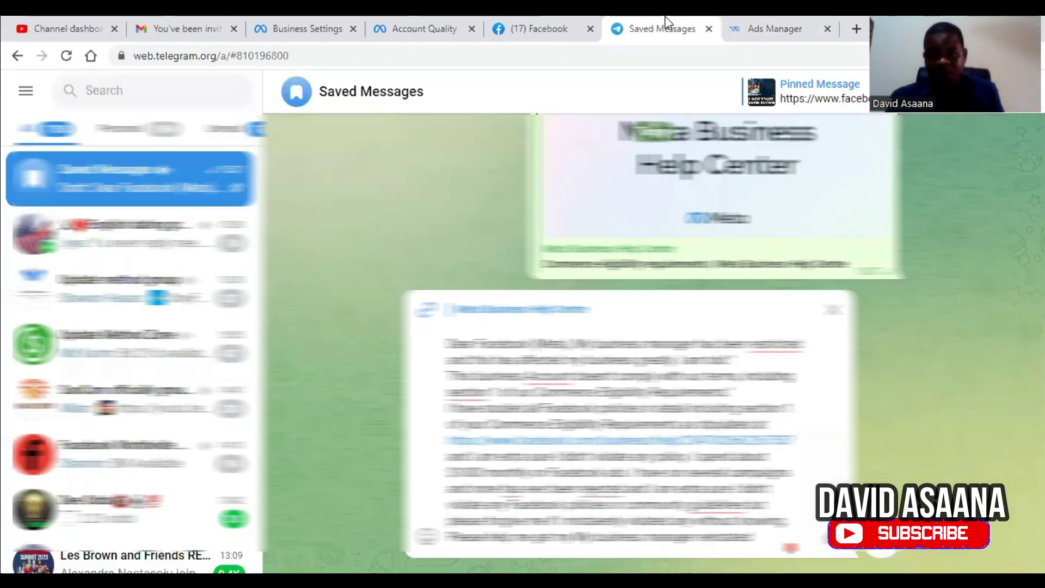
pyautogui.click(777, 28)
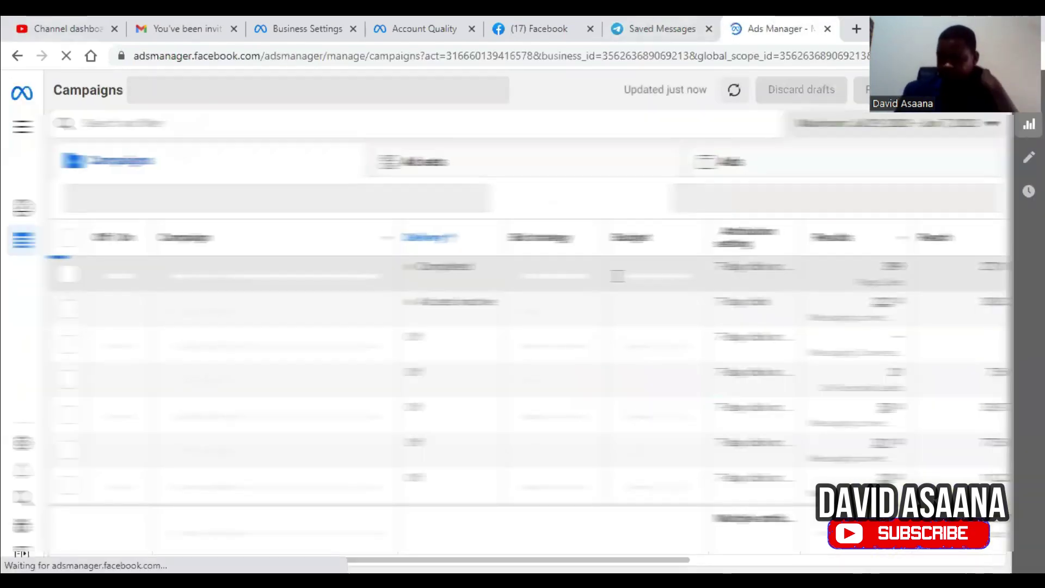
# Check the Ad Accounts page in Business Settings and show the list of available ad accounts in Ads Manager
pyautogui.click(378, 22)
pyautogui.click(286, 22)
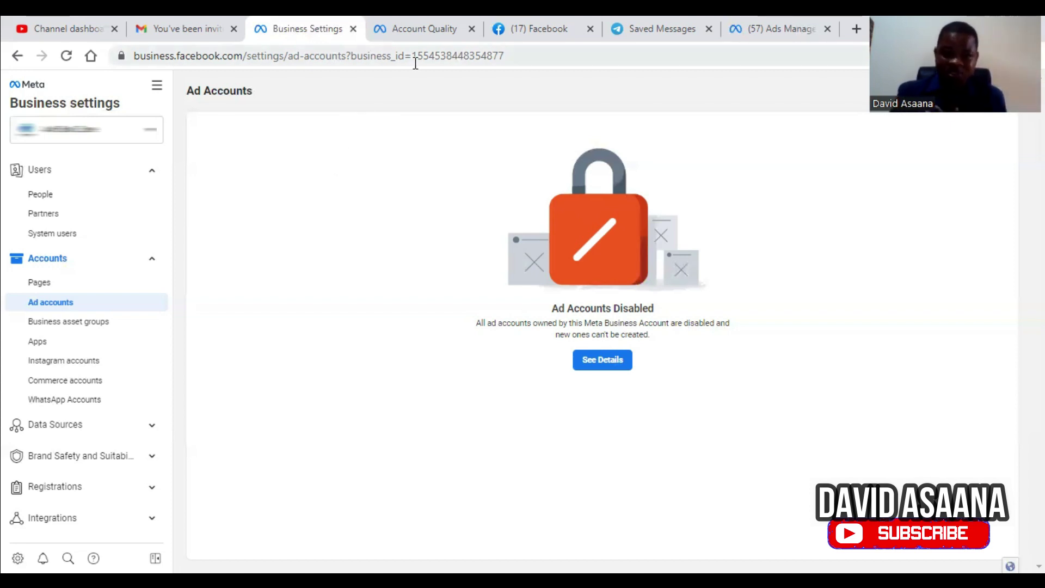
pyautogui.moveTo(695, 21)
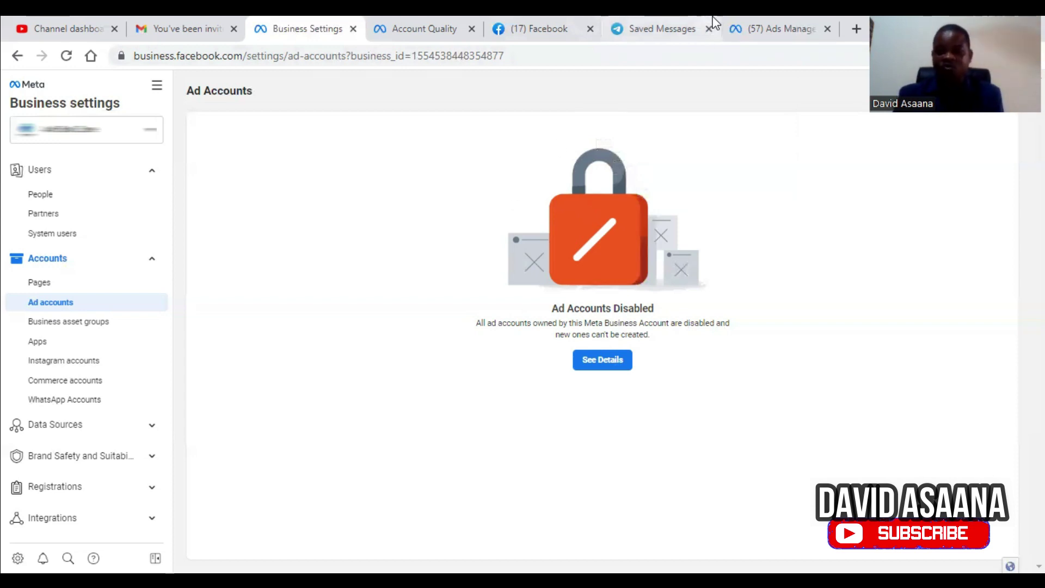
pyautogui.click(791, 17)
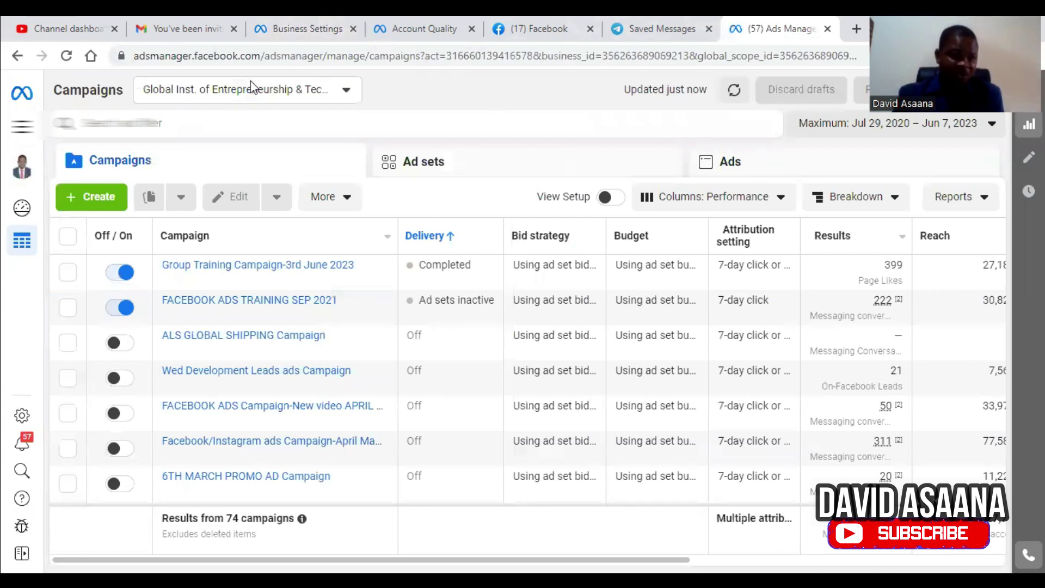
pyautogui.click(252, 89)
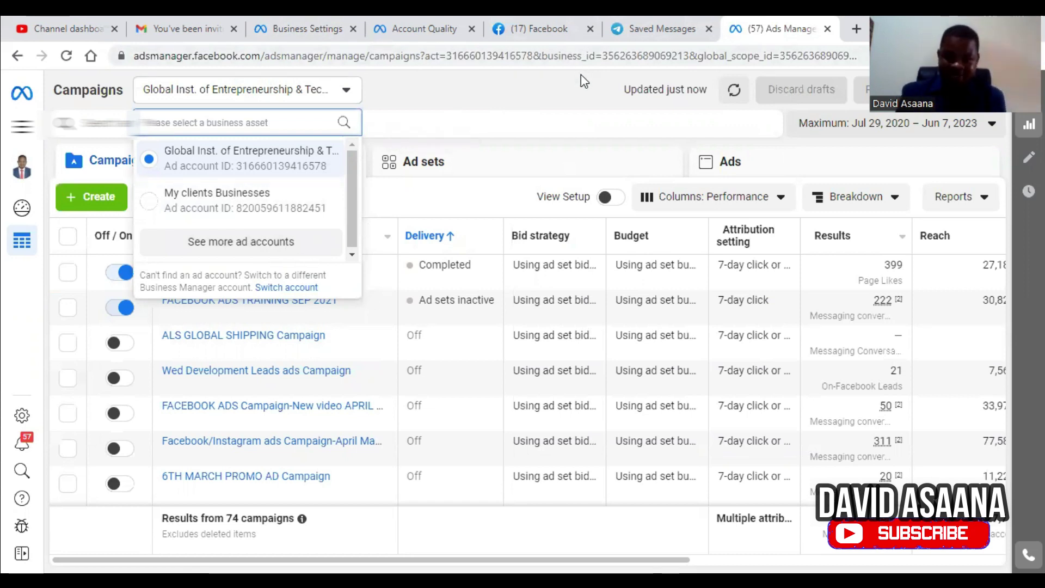
# Compare the Anti Bark Zone account's Account Quality and Business Settings pages with the ad account list in Ads Manager
pyautogui.click(439, 16)
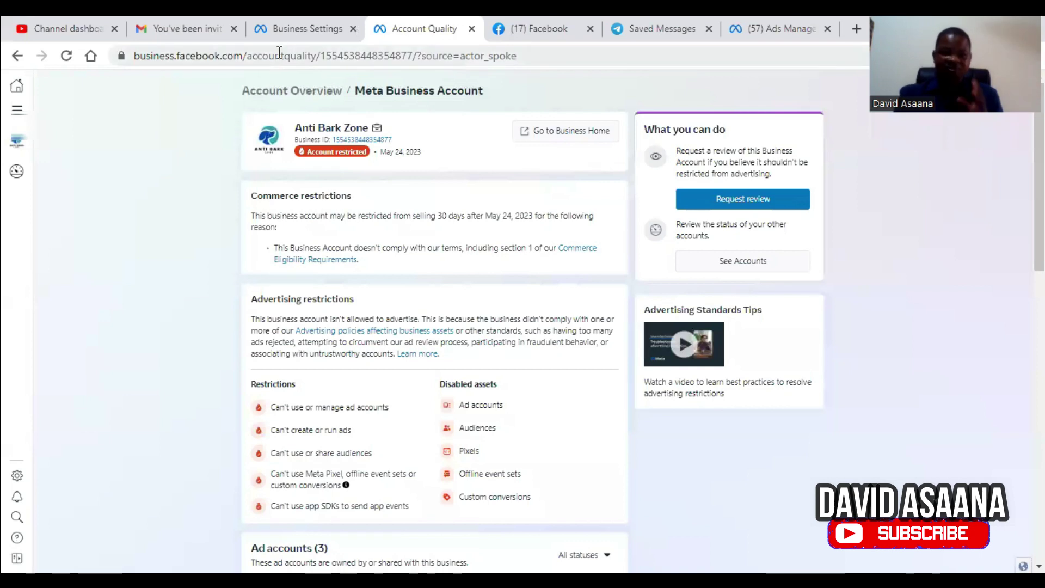
pyautogui.click(279, 16)
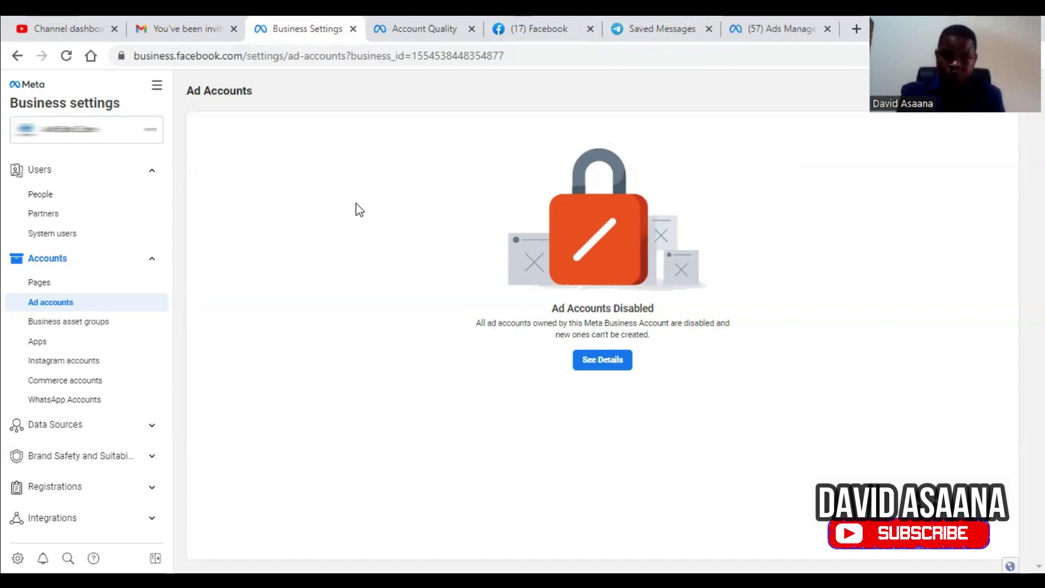
pyautogui.click(779, 24)
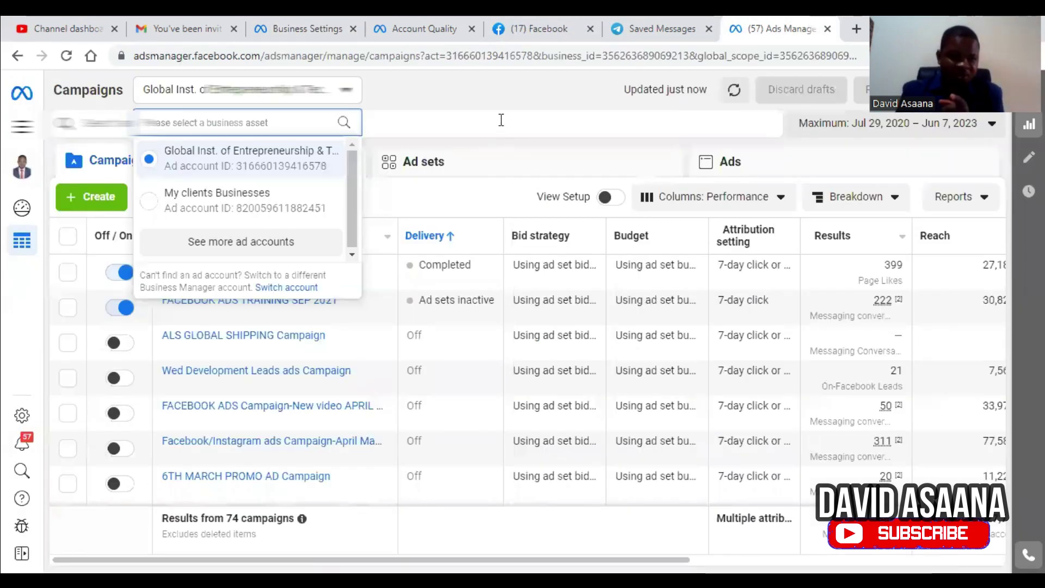
pyautogui.click(500, 89)
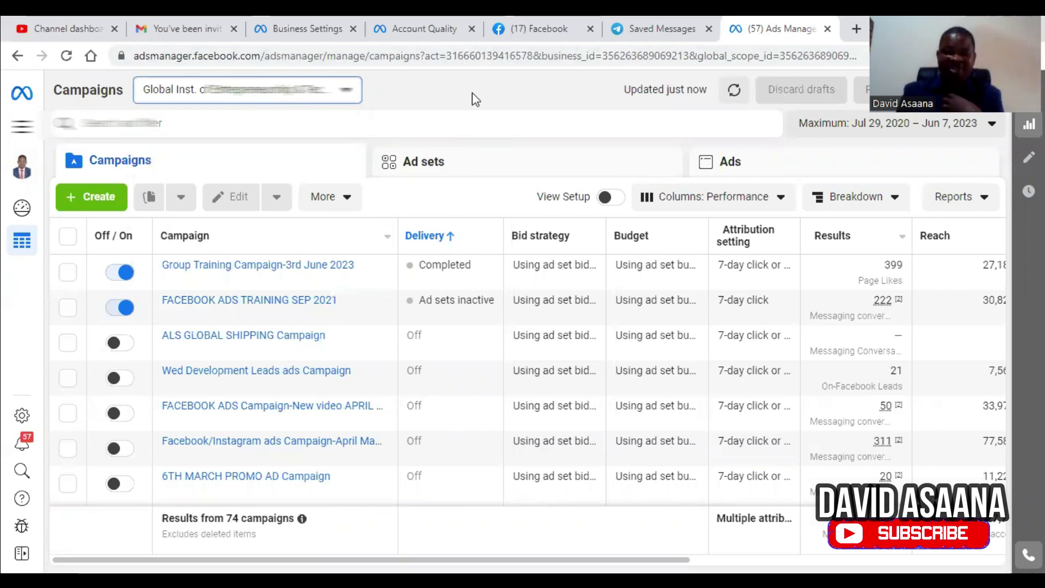
pyautogui.click(347, 89)
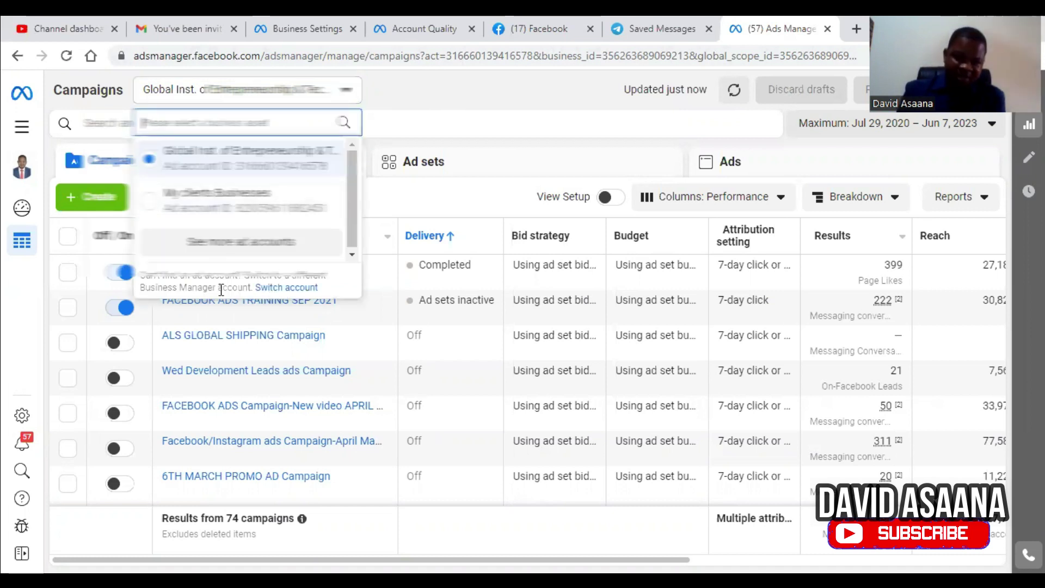
pyautogui.click(443, 103)
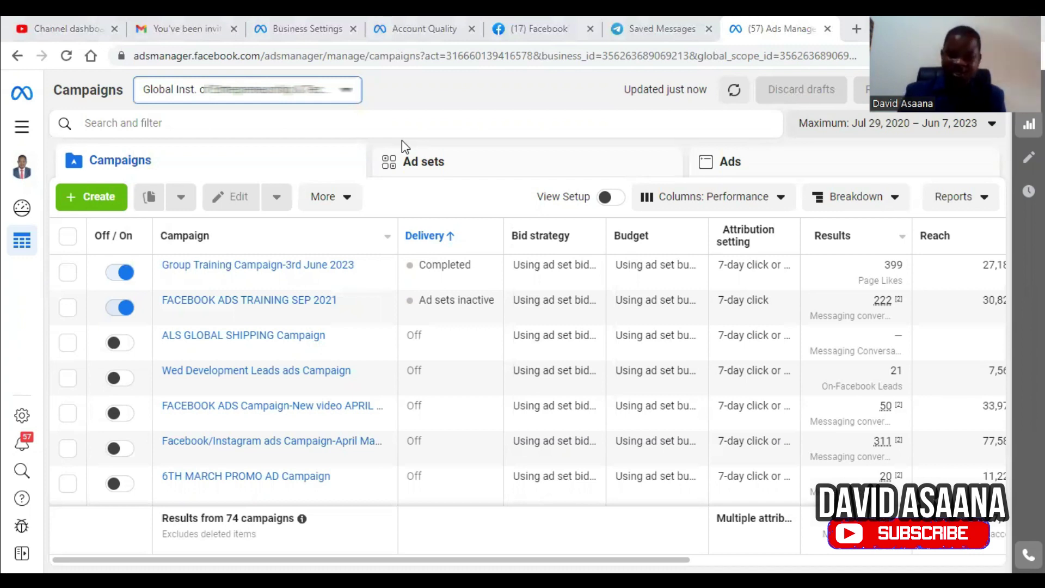
# Open Account Quality from the full set of tools in Ads Manager
pyautogui.click(394, 16)
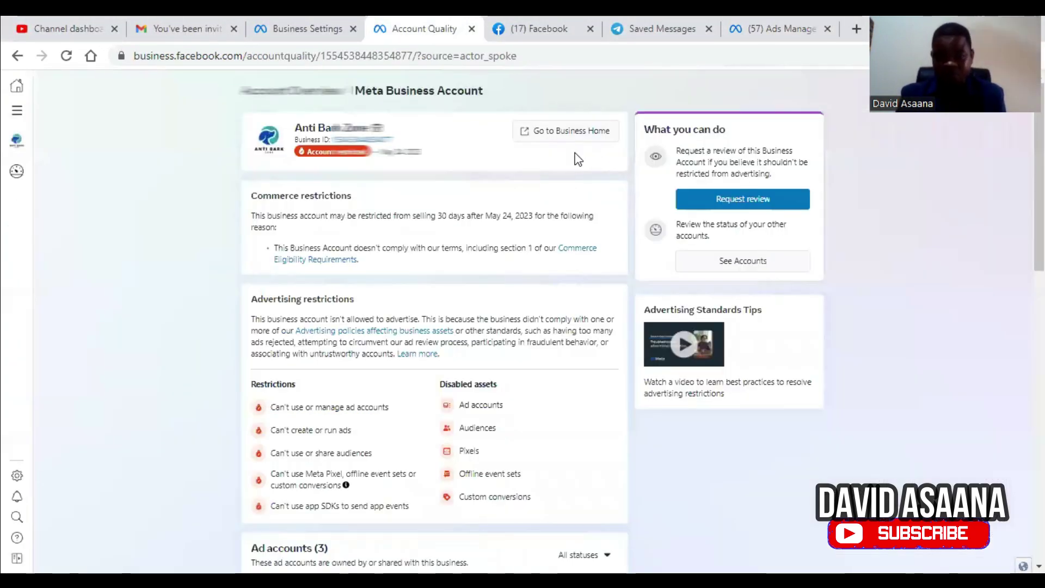
pyautogui.click(751, 19)
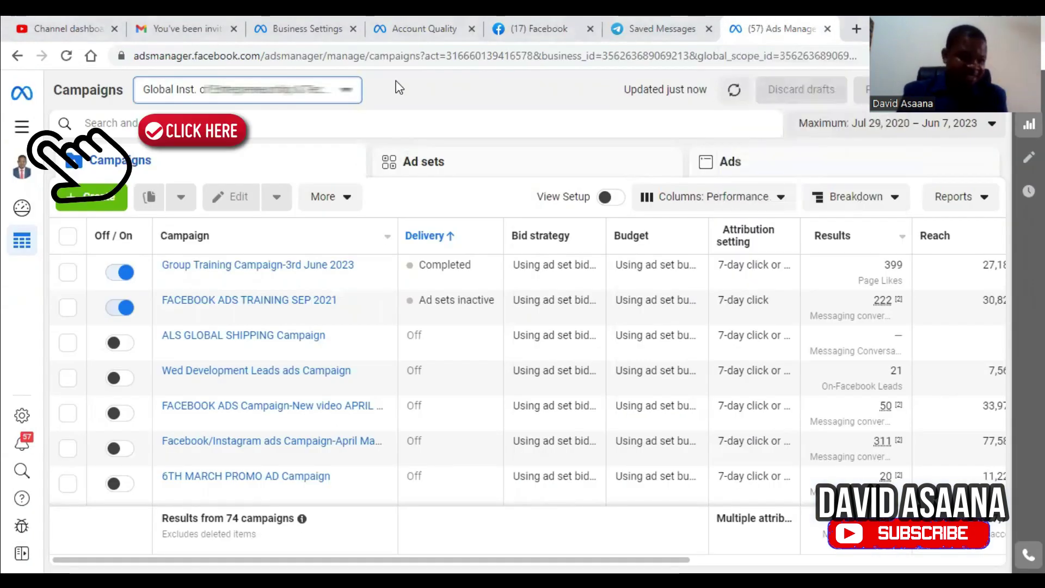
pyautogui.click(22, 127)
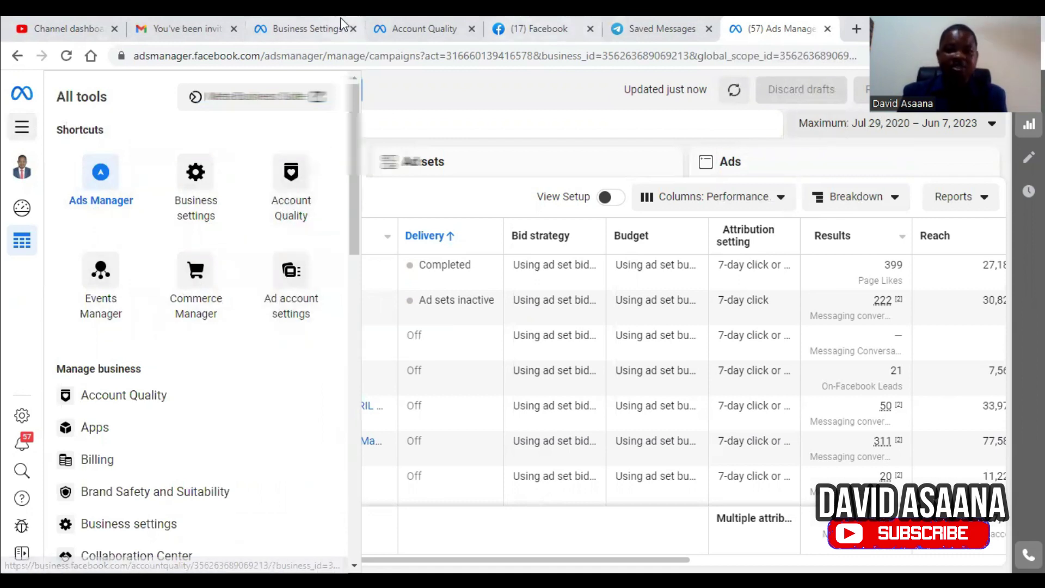
pyautogui.click(419, 25)
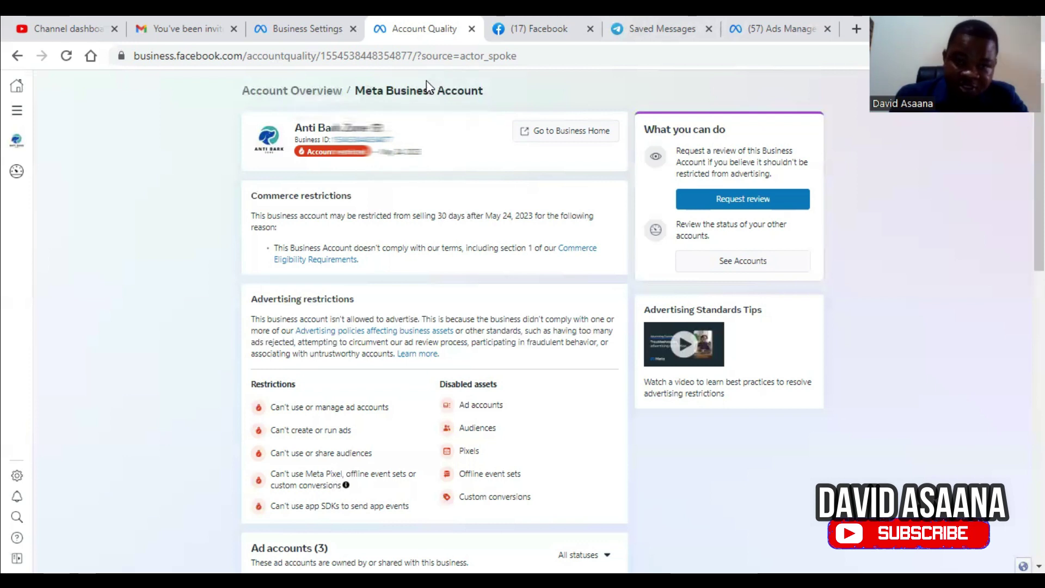
pyautogui.click(797, 27)
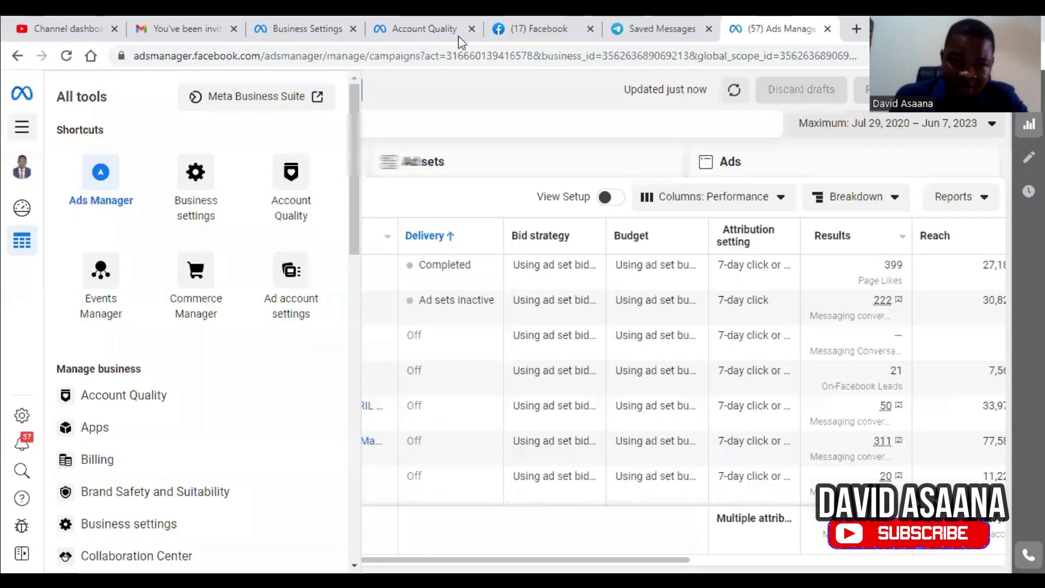
pyautogui.click(301, 190)
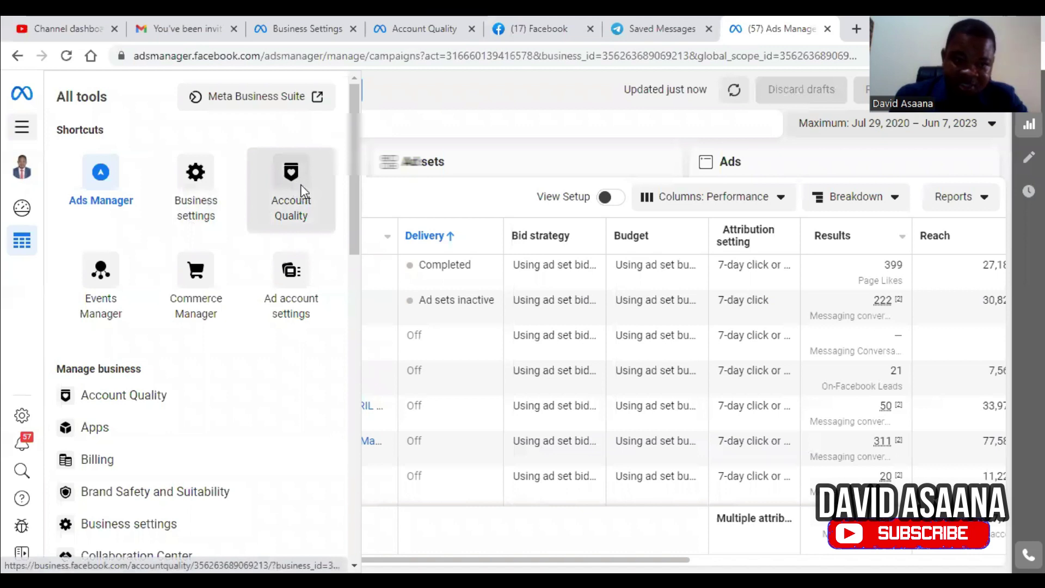
# Review the outstanding account issues in the Account Quality overview and open the full list of own accounts
pyautogui.scroll(-2, 549, 205)
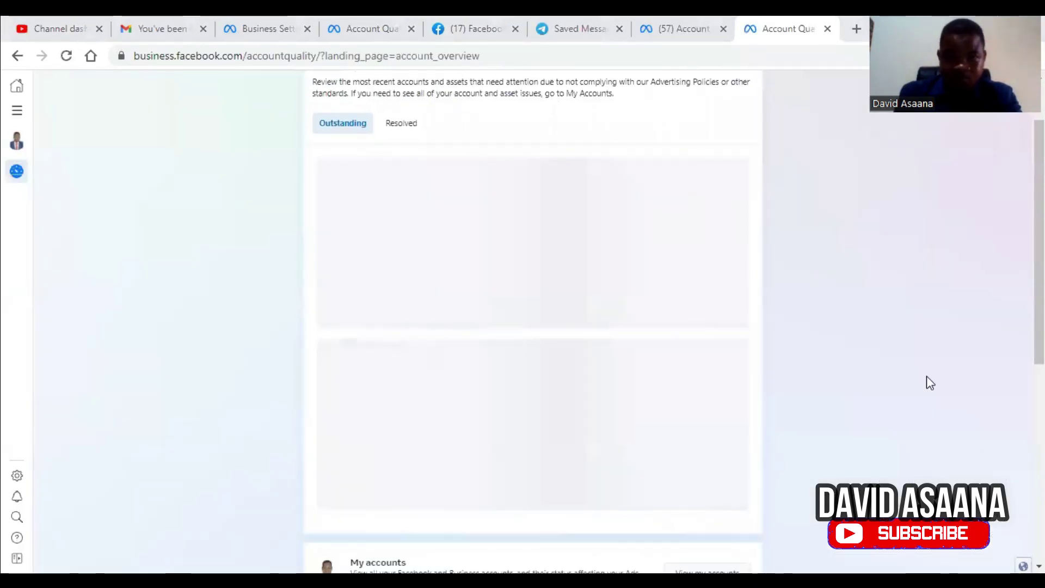
pyautogui.scroll(-2, 903, 338)
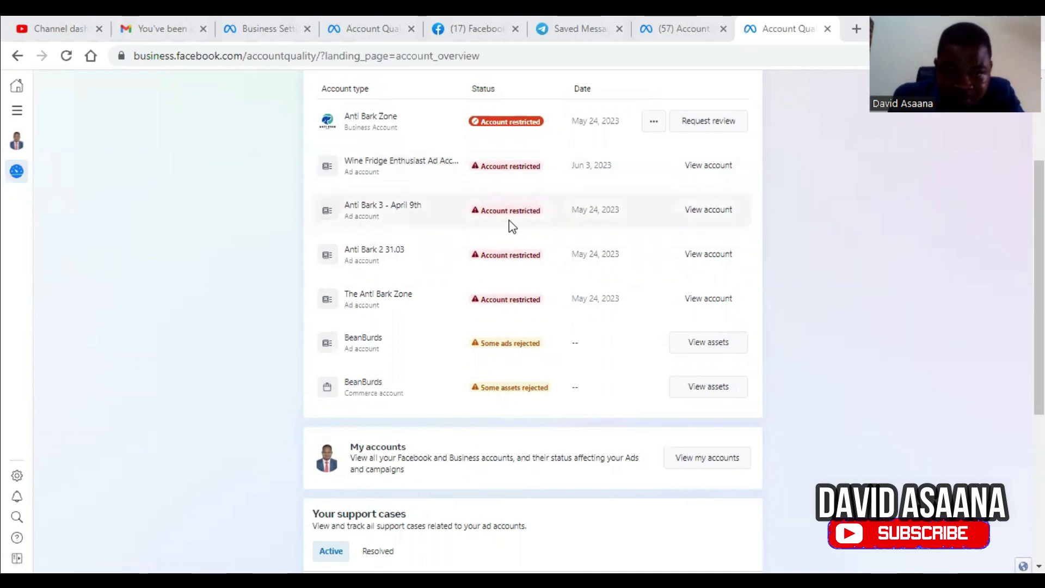
pyautogui.scroll(-5, 512, 226)
pyautogui.click(720, 173)
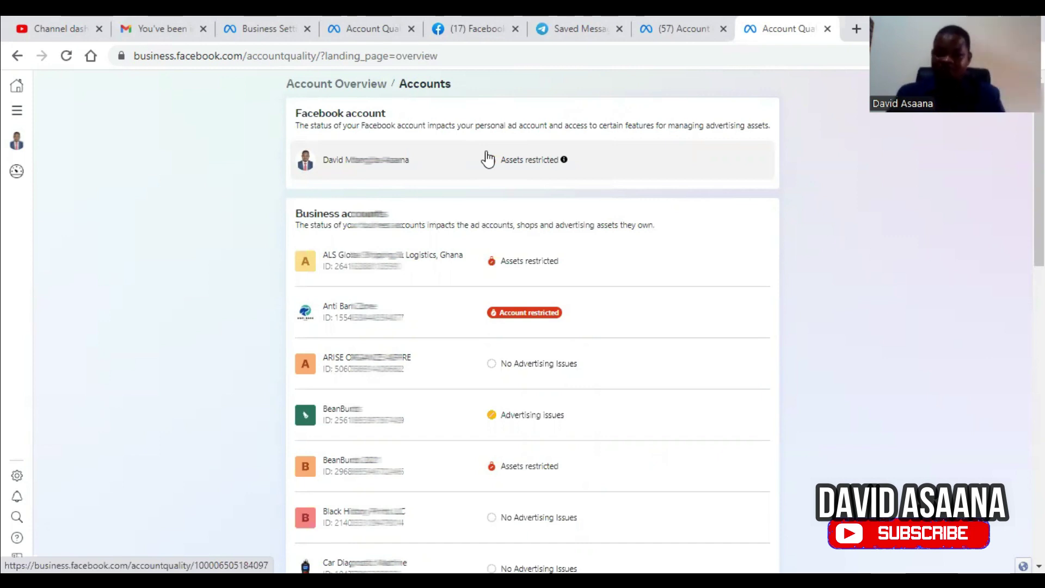
# Examine the status of the Facebook and business accounts and compare it with the Anti Bark Zone account's restriction details
pyautogui.scroll(-1, 541, 271)
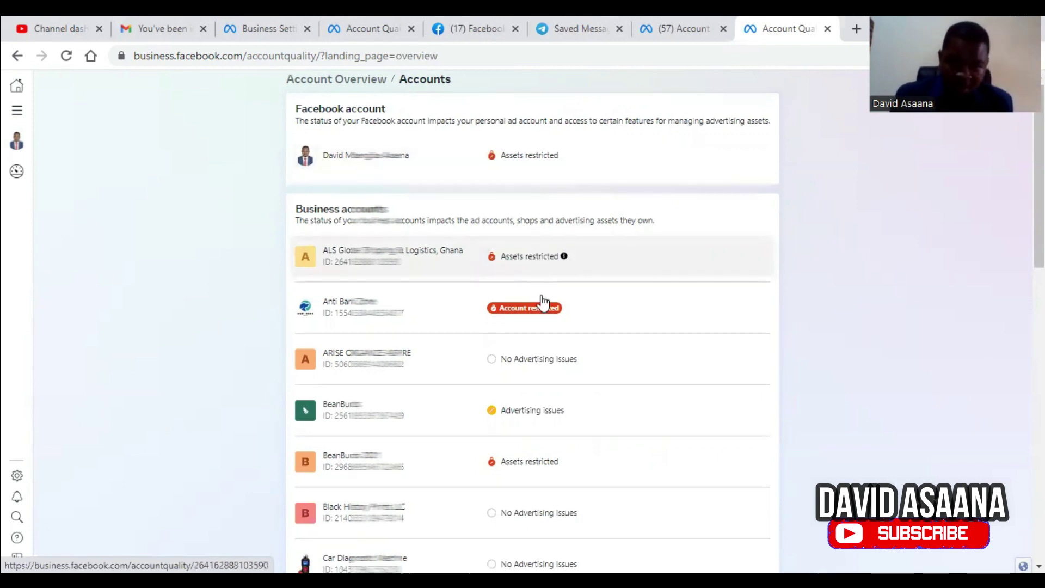
pyautogui.scroll(1, 543, 303)
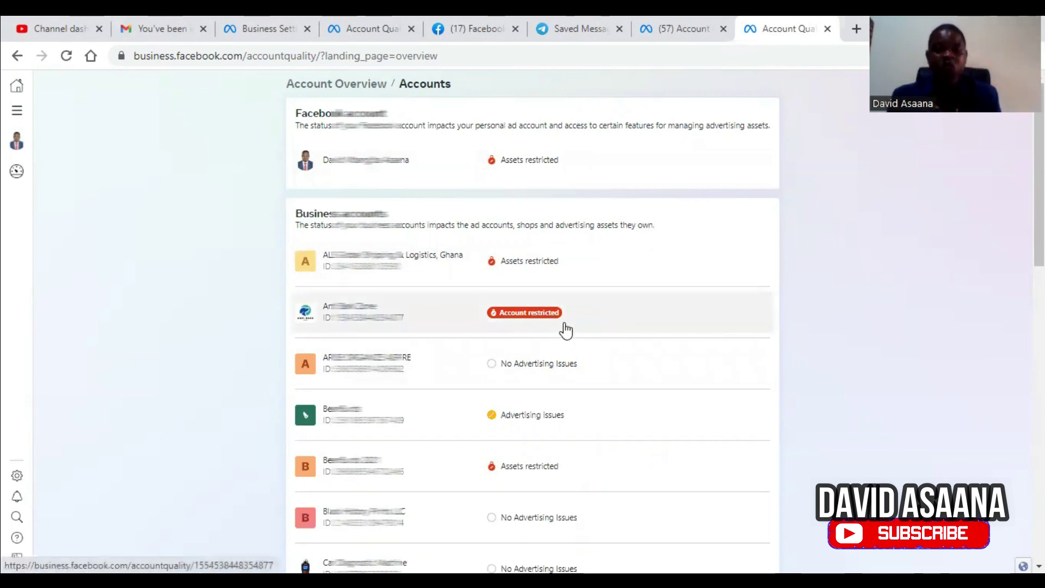
pyautogui.click(348, 28)
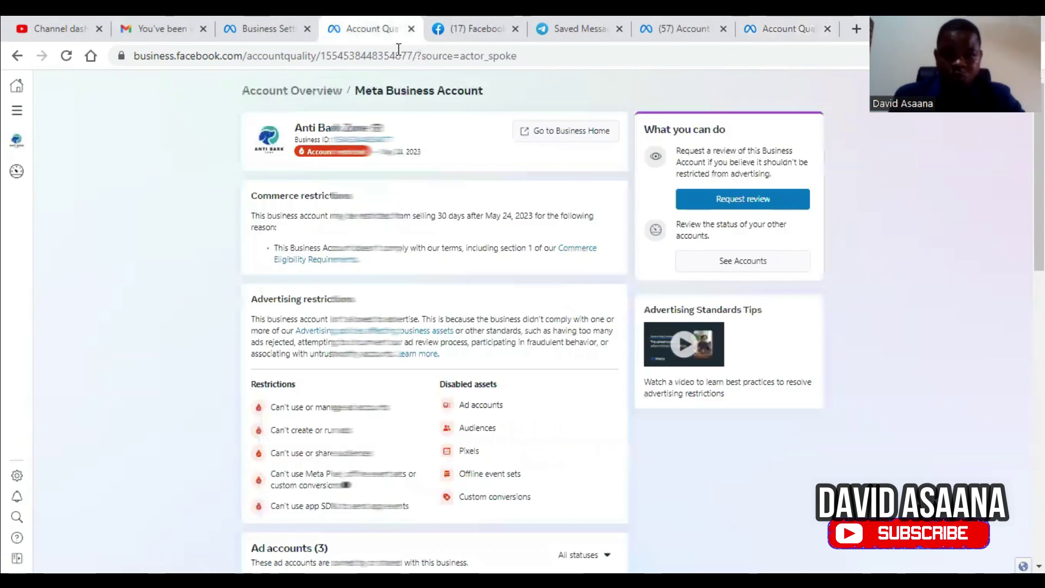
pyautogui.click(758, 24)
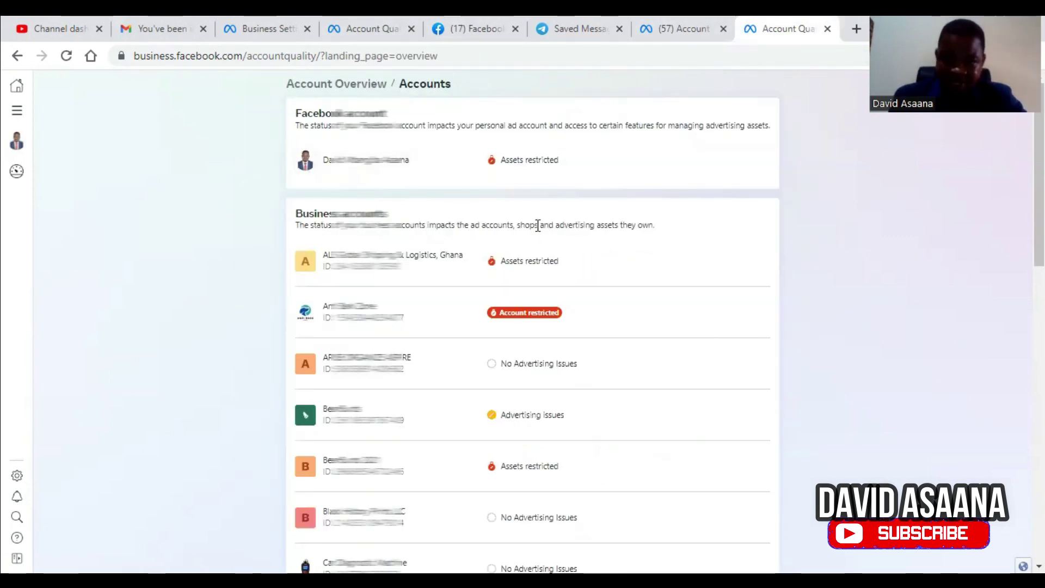
# Open the Commerce Eligibility Requirements linked in the Anti Bark Zone restriction notice in a new tab and review the listed requirements
pyautogui.click(369, 23)
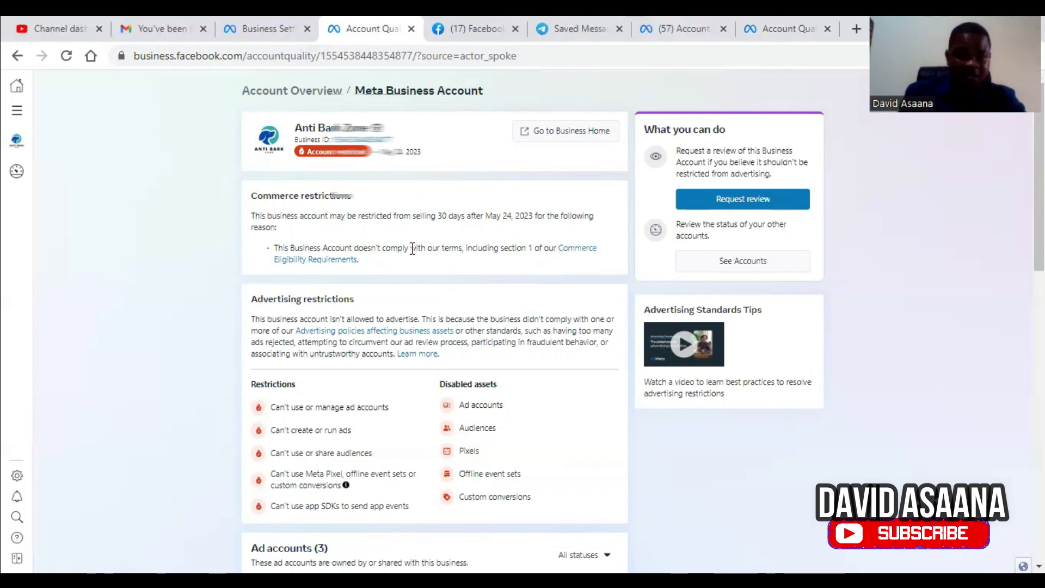
pyautogui.rightClick(582, 251)
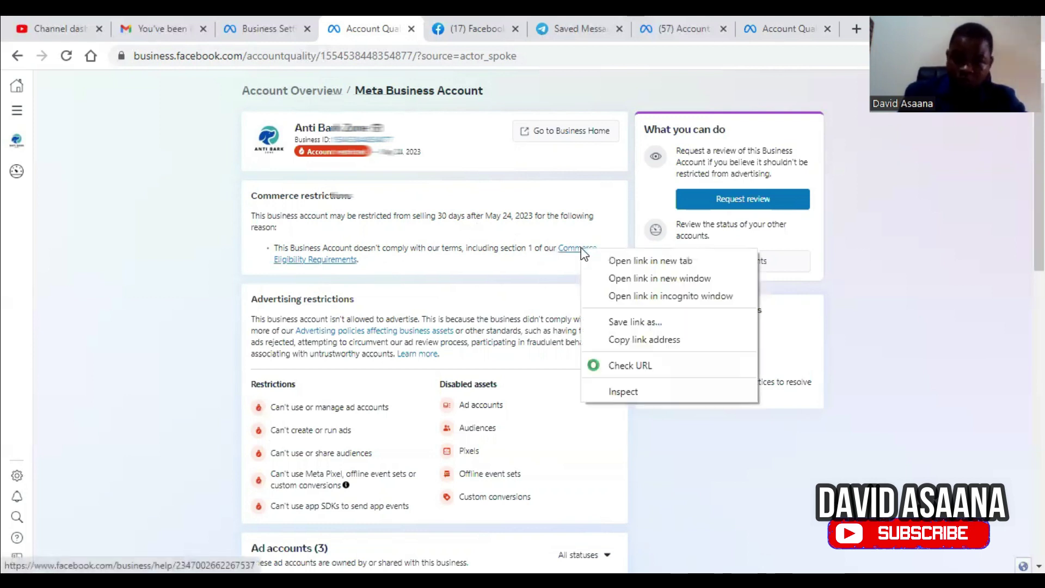
pyautogui.click(656, 260)
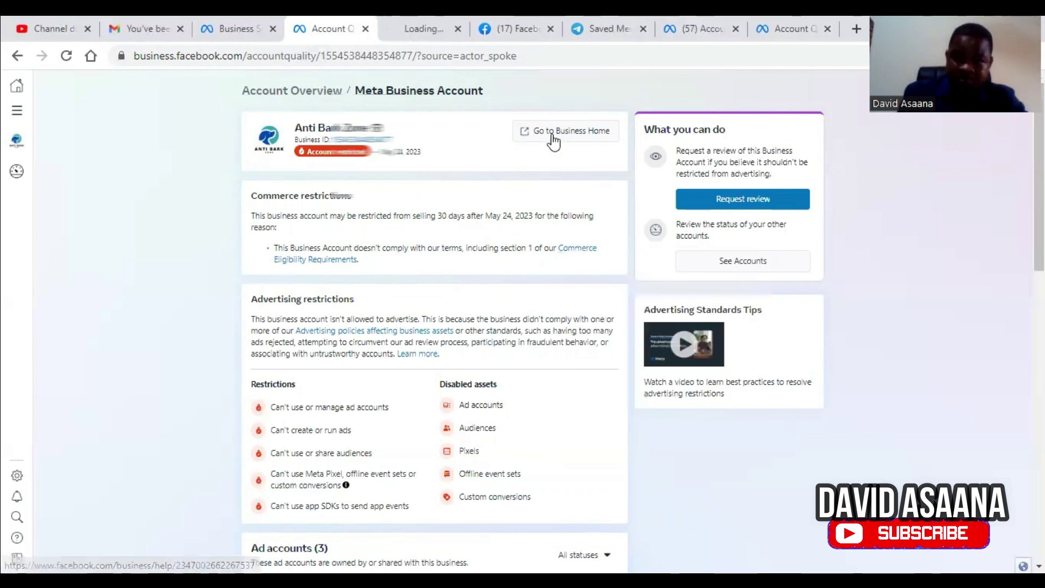
pyautogui.click(423, 24)
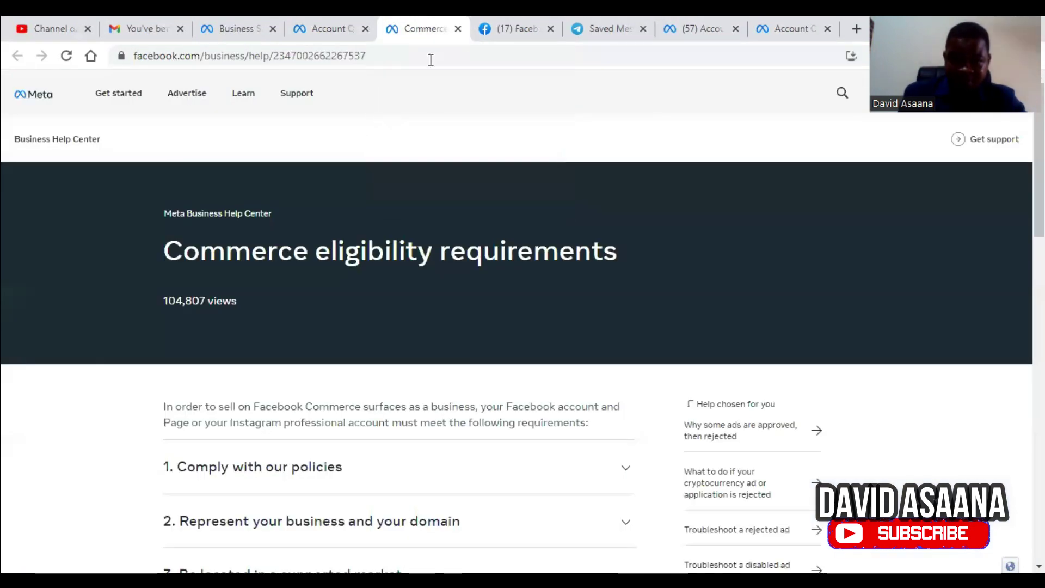
pyautogui.scroll(-2, 489, 199)
pyautogui.scroll(-3, 488, 199)
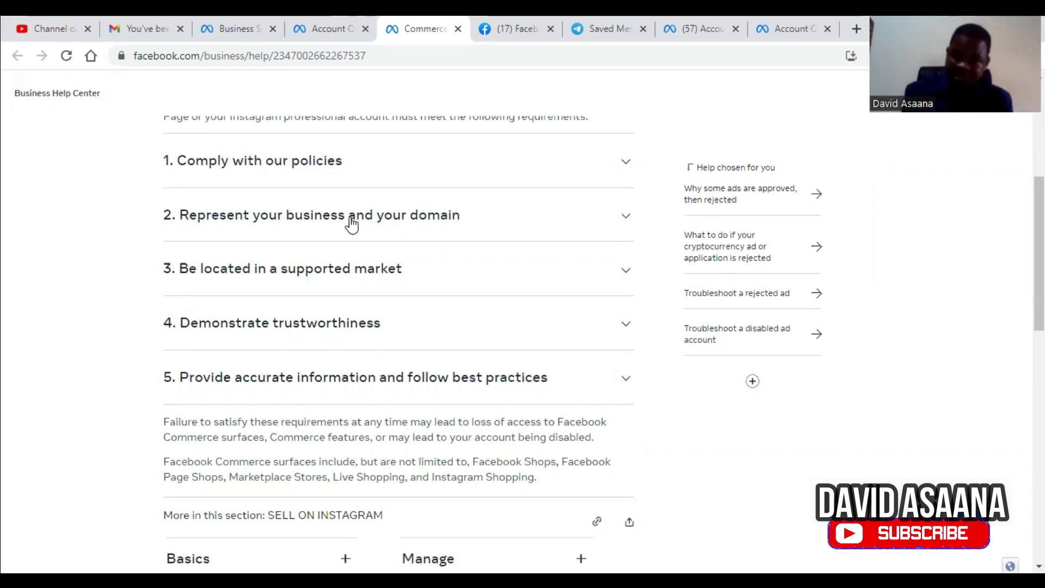
# Look at The Anti Bark Zone's Facebook page and examine the ad accounts and commerce accounts of its restricted business account
pyautogui.click(536, 22)
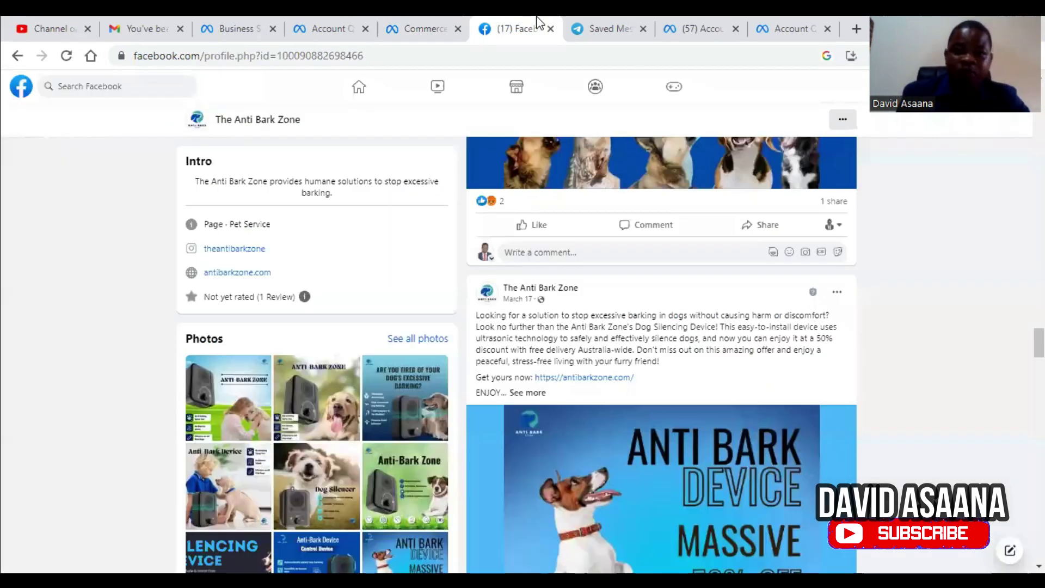
pyautogui.click(332, 19)
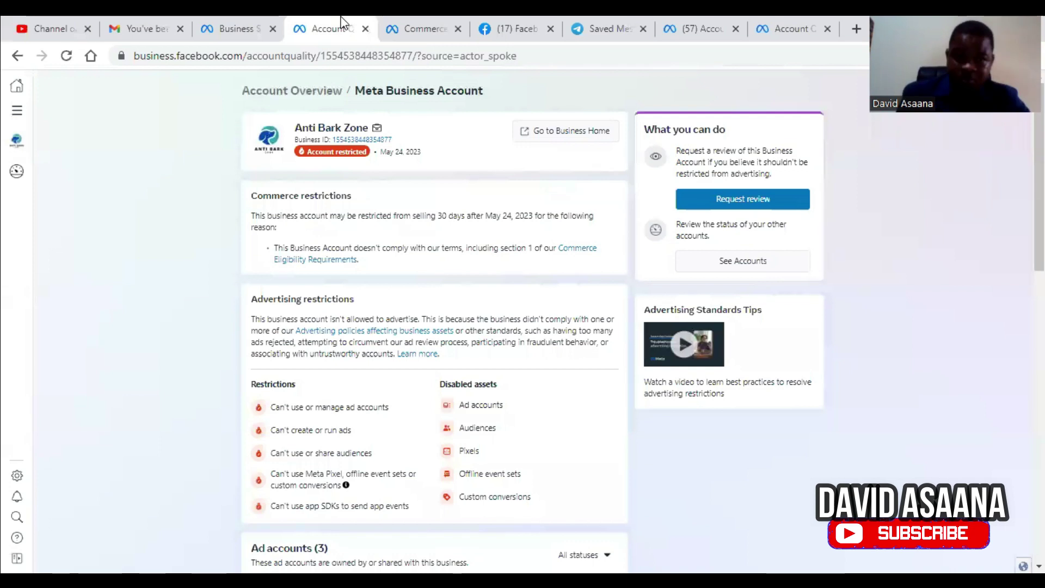
pyautogui.scroll(-5, 542, 193)
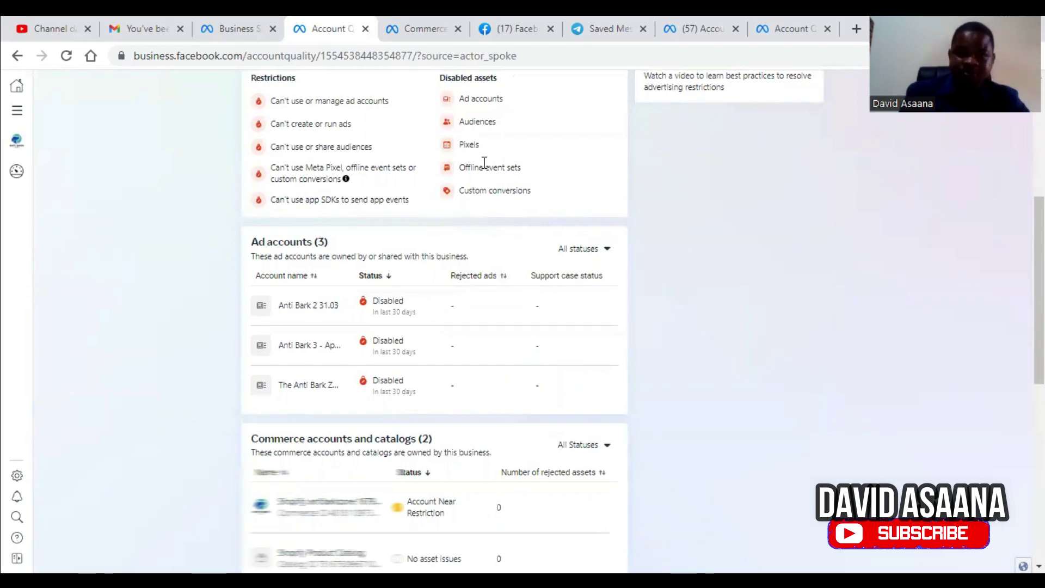
# Open the personal Facebook account's settings and look at the name and username in the general profile settings
pyautogui.click(524, 22)
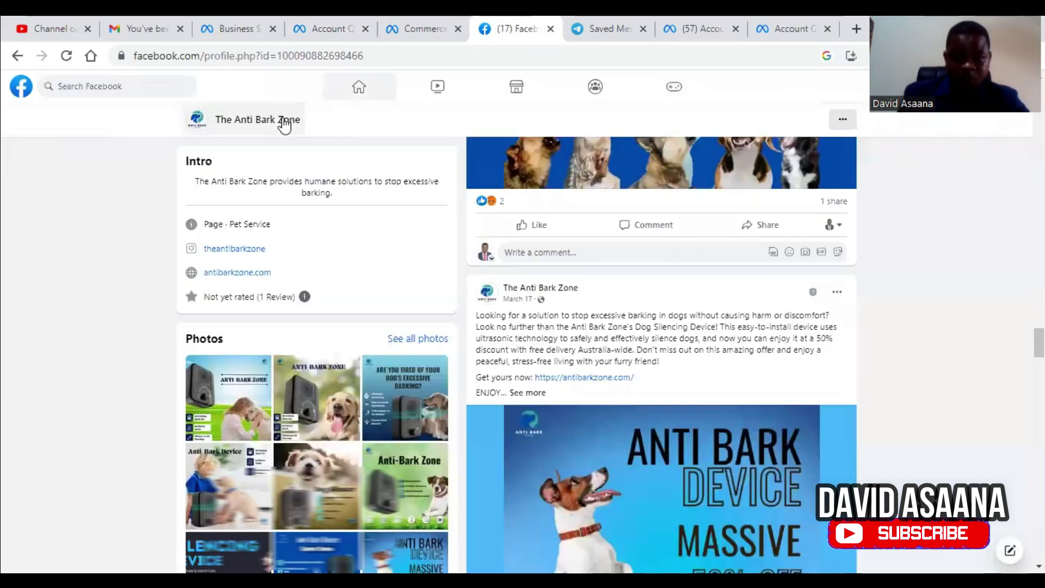
pyautogui.click(1017, 86)
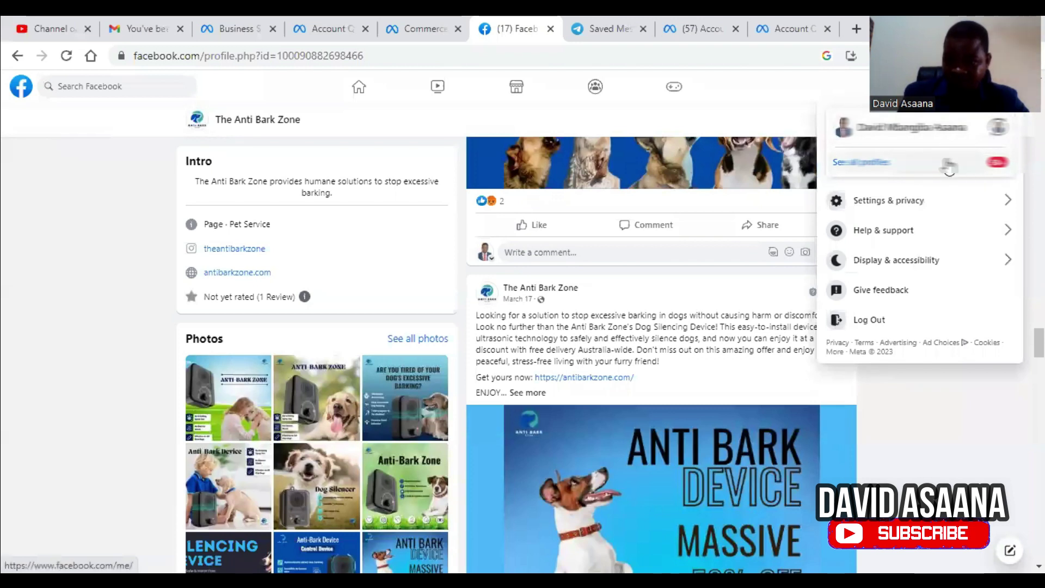
pyautogui.click(928, 210)
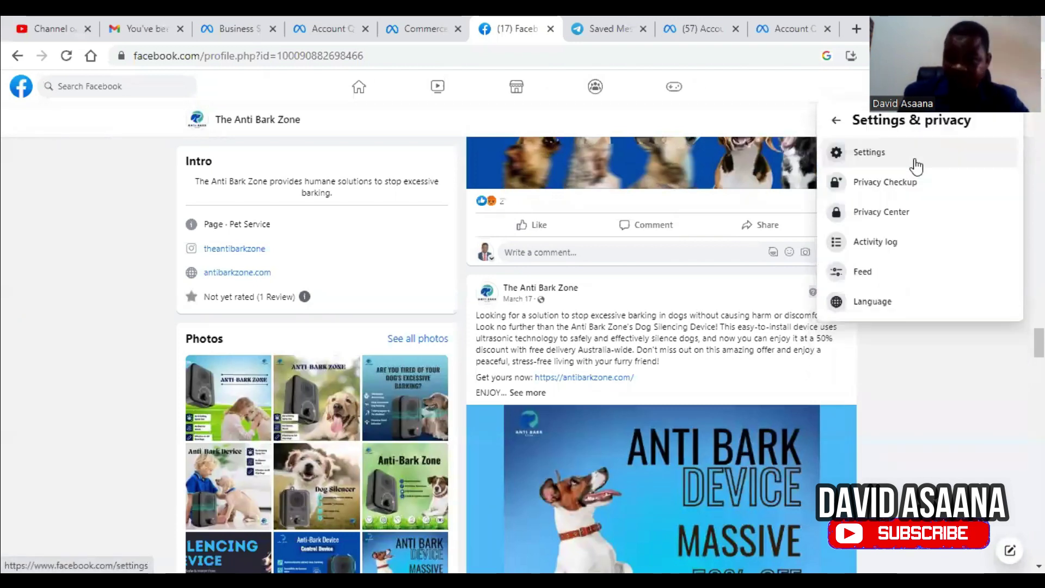
pyautogui.click(917, 163)
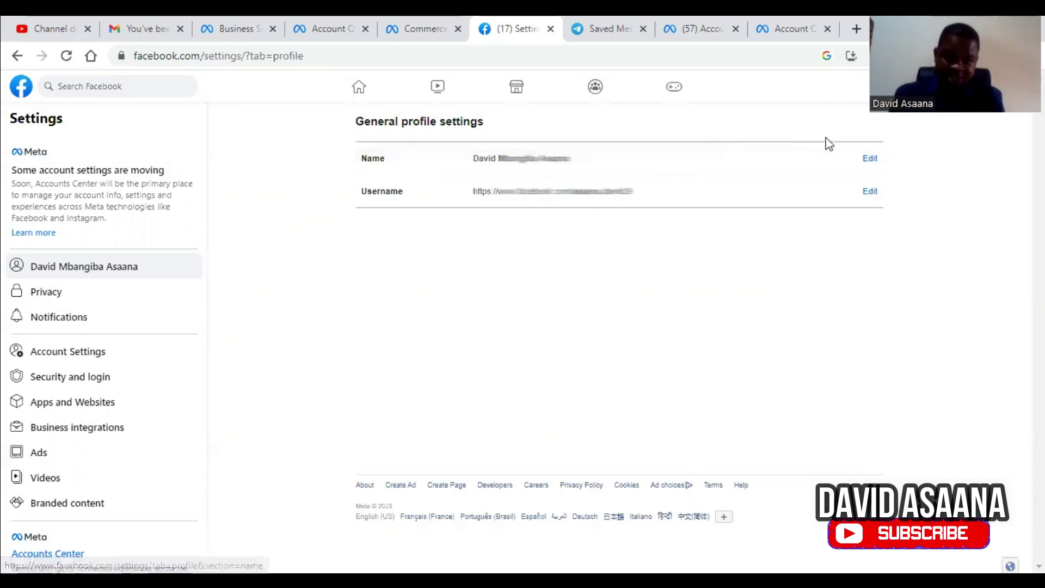
pyautogui.click(420, 23)
pyautogui.hotkey('ctrl', 'Tab')
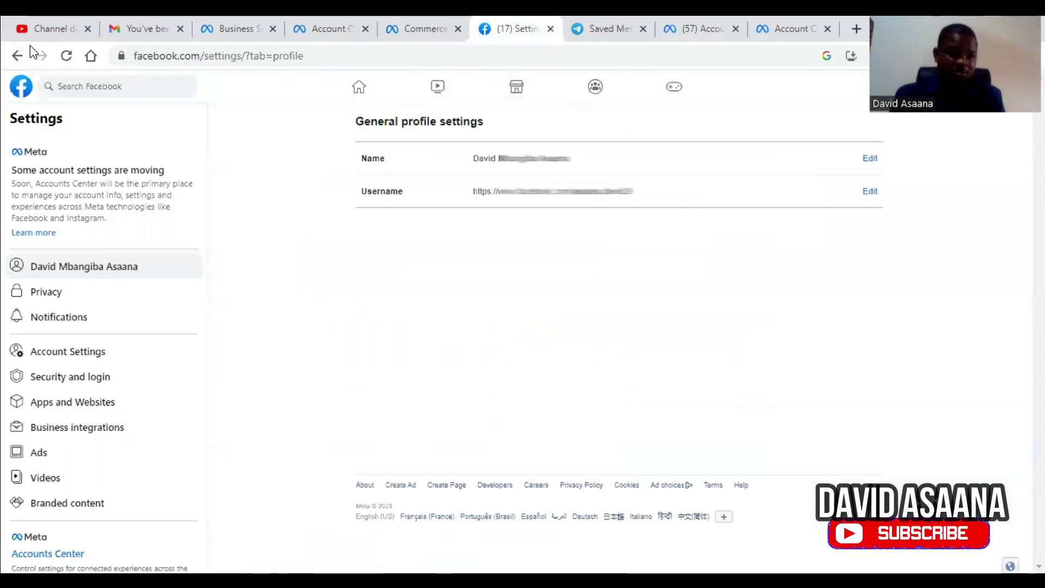
# Go back through The Anti Bark Zone page to the Facebook home feed and view the personal profile's contact and basic info
pyautogui.click(18, 56)
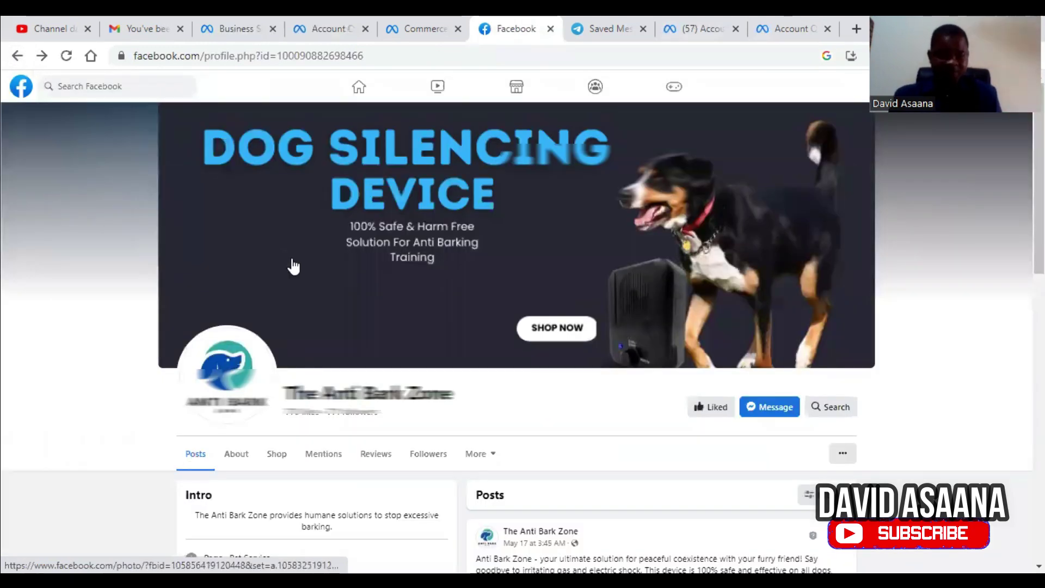
pyautogui.scroll(-4, 357, 104)
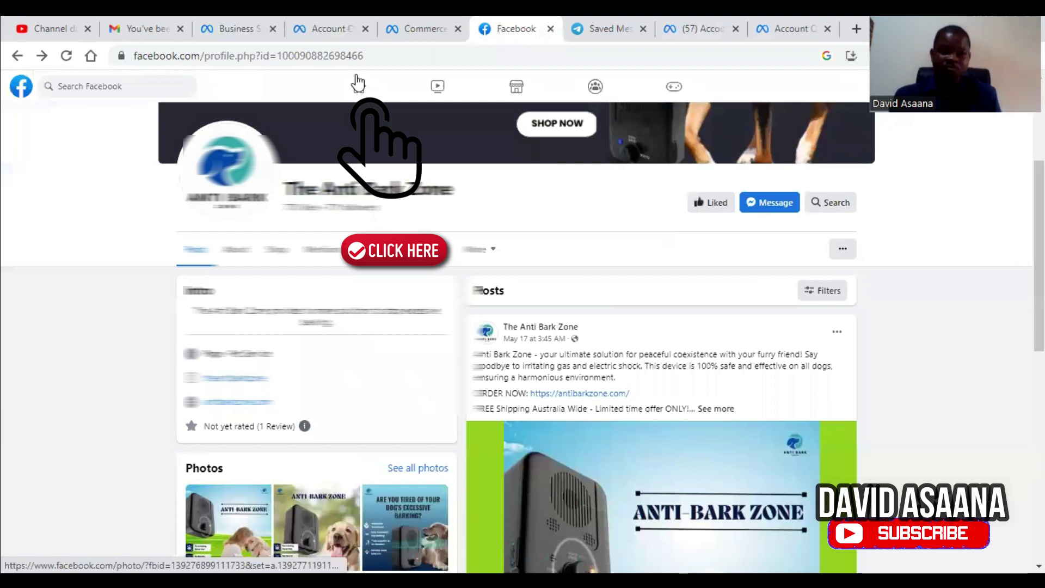
pyautogui.click(357, 83)
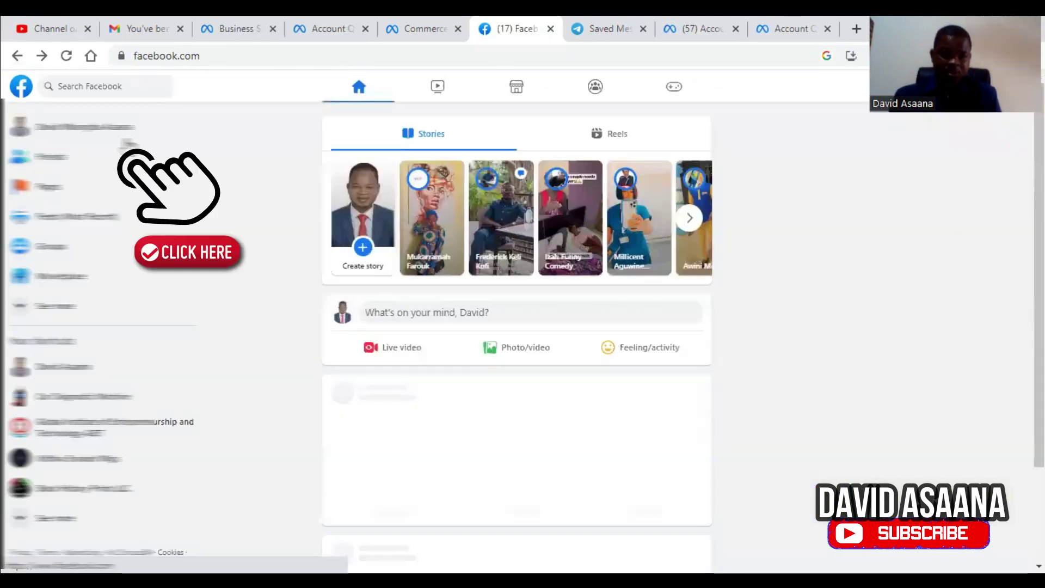
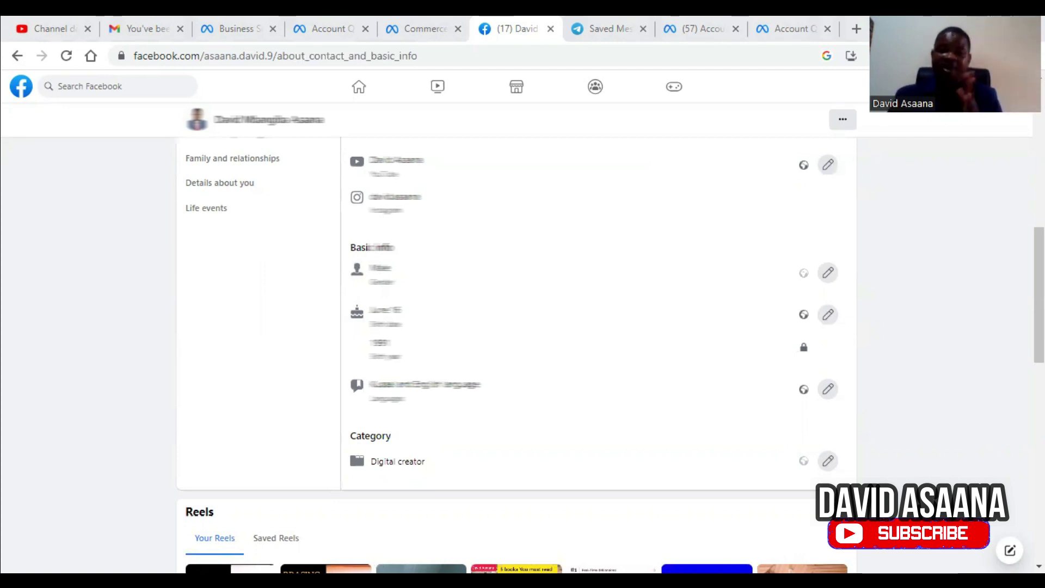
# Start a review request for the restricted Anti Bark Zone business account, choose Another reason and paste the prepared appeal text
pyautogui.click(341, 24)
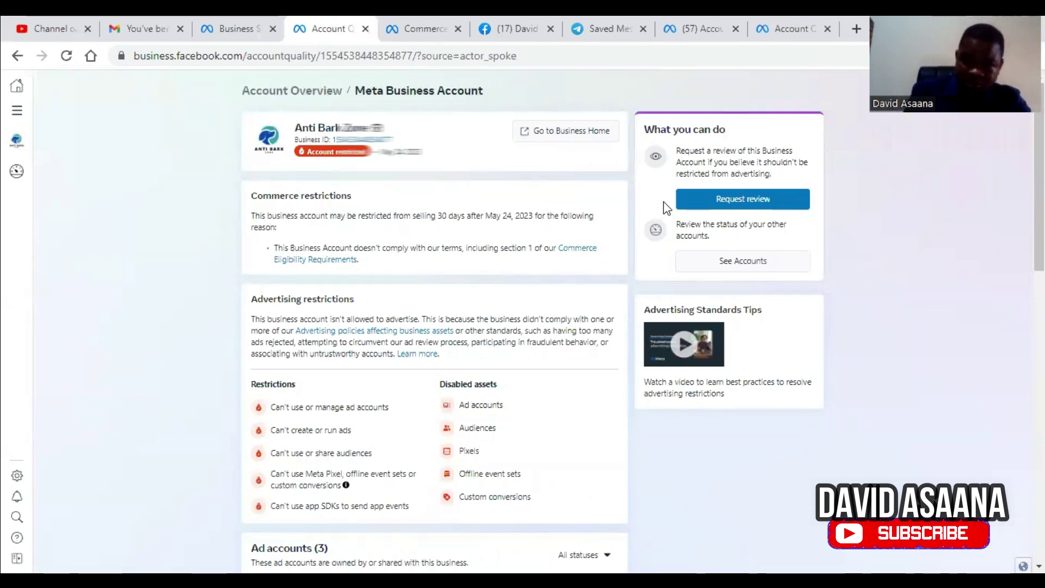
pyautogui.click(758, 207)
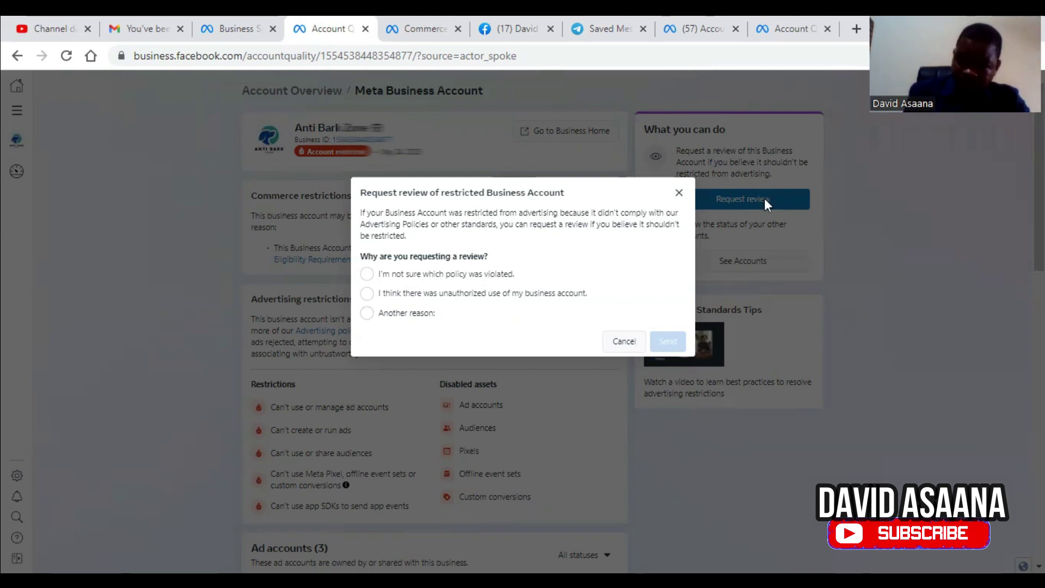
pyautogui.click(367, 313)
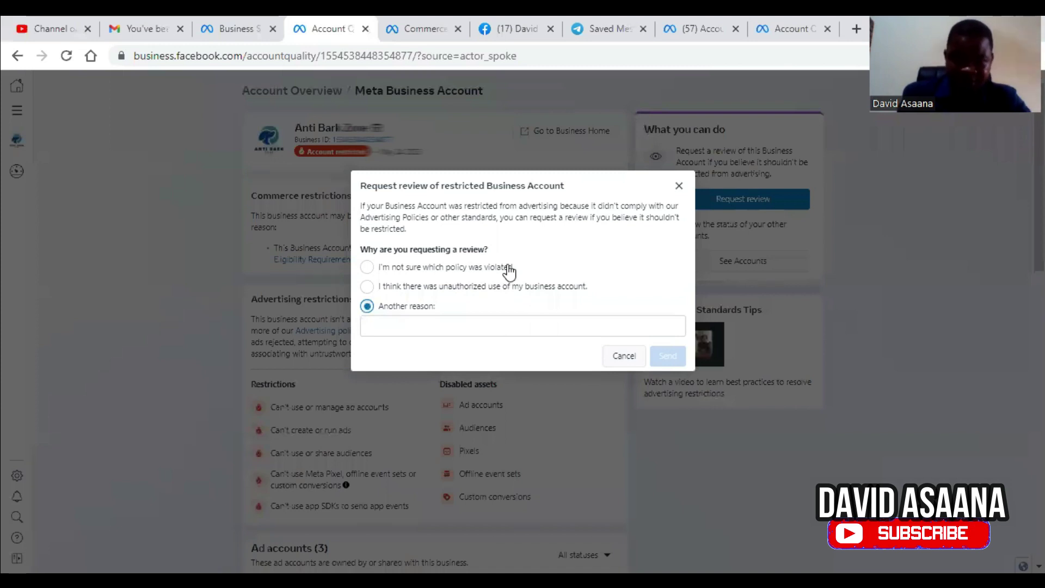
pyautogui.click(435, 324)
pyautogui.rightClick(434, 324)
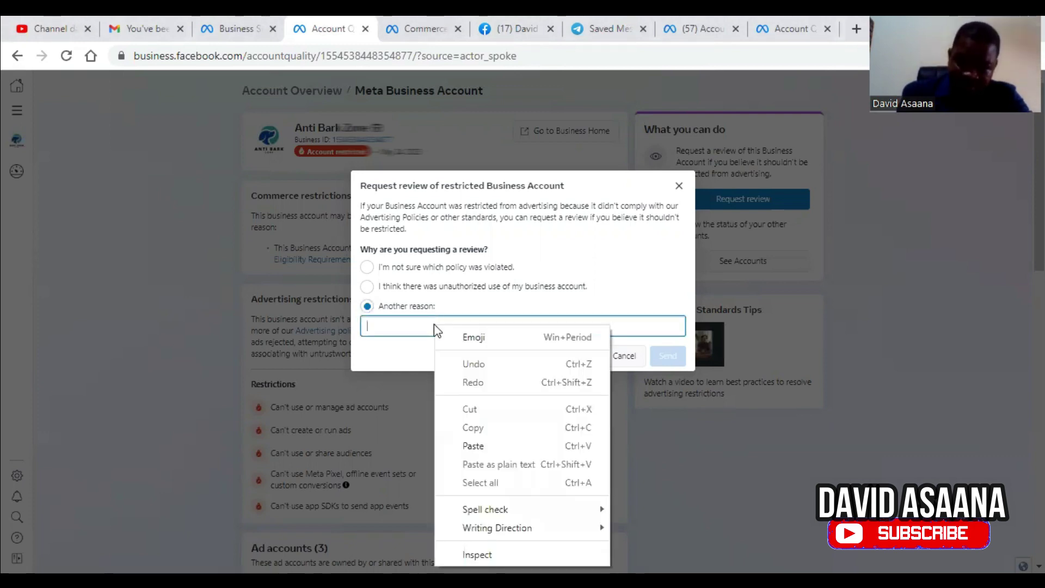
pyautogui.click(500, 442)
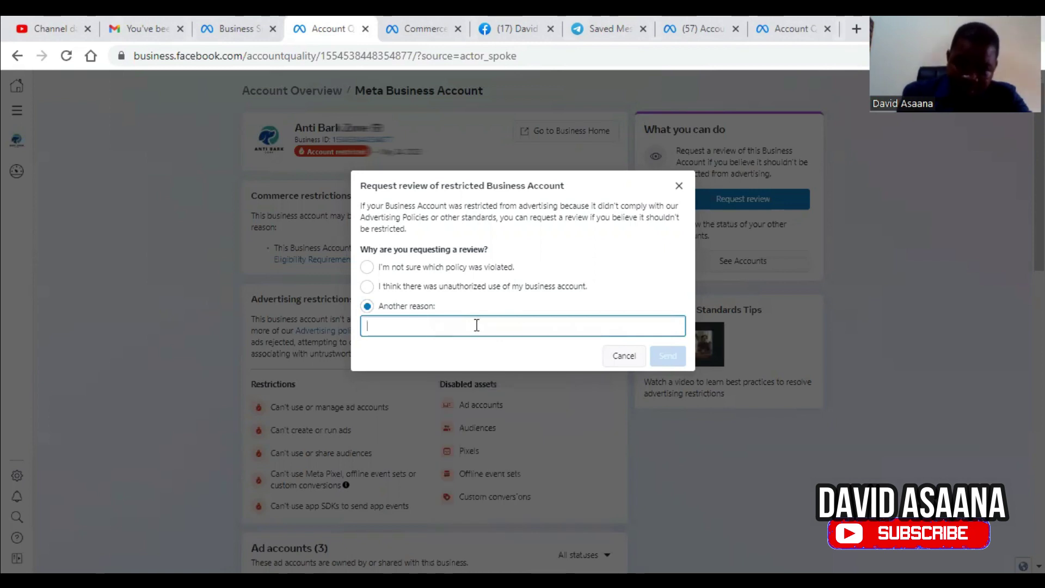
pyautogui.hotkey('ctrl', 'v')
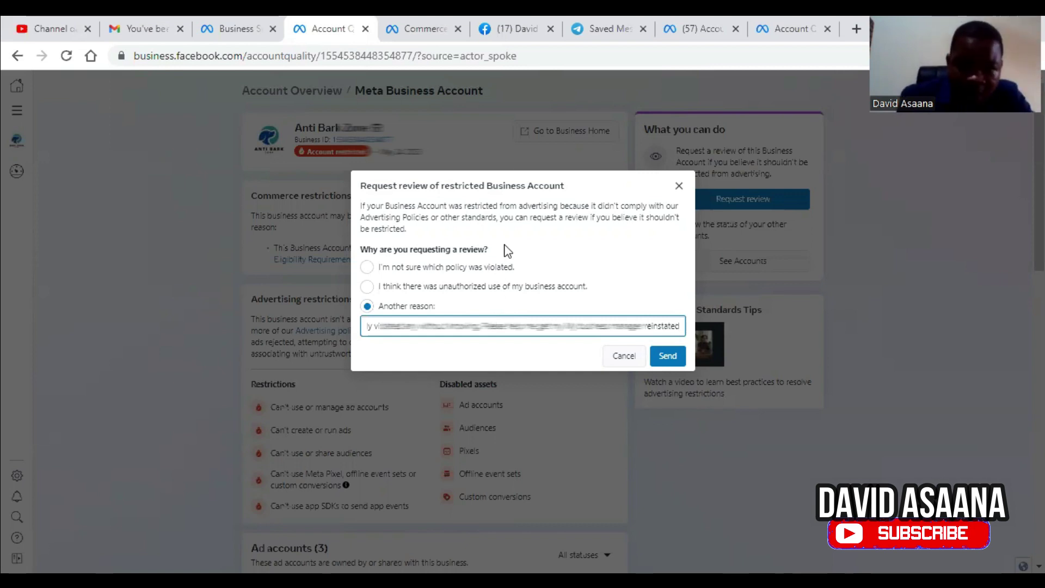
# Look over the personal Facebook profile, The Anti Bark Zone page and the Commerce eligibility requirements again before submitting the appeal
pyautogui.click(419, 16)
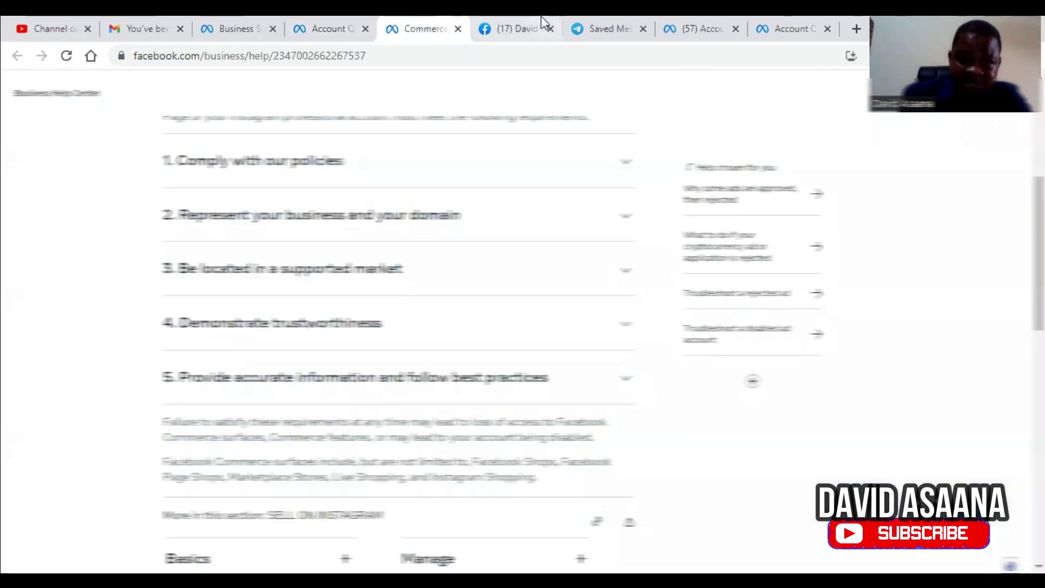
pyautogui.click(525, 16)
pyautogui.scroll(5, 460, 140)
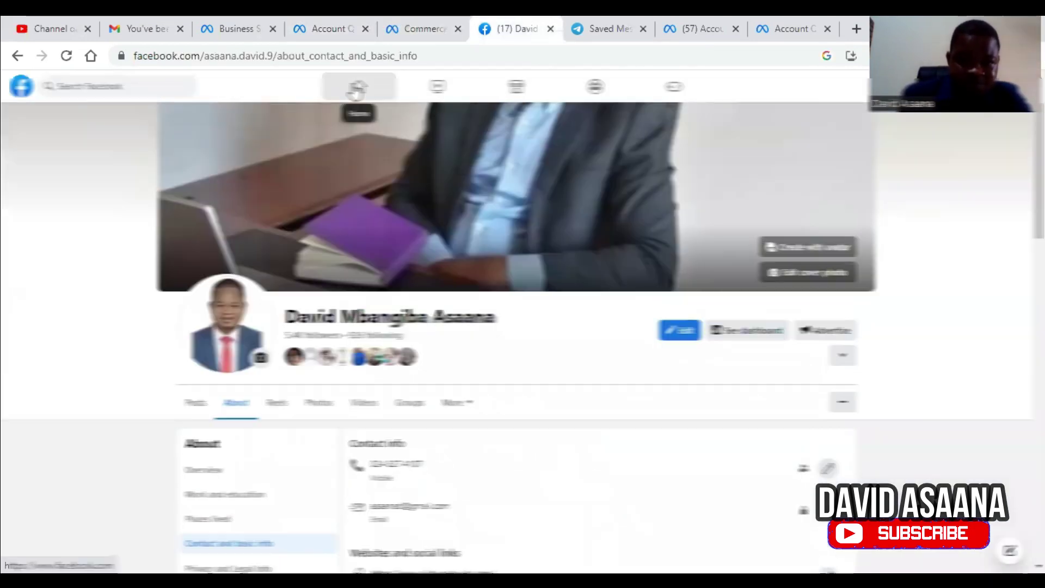
pyautogui.click(357, 86)
pyautogui.click(1012, 86)
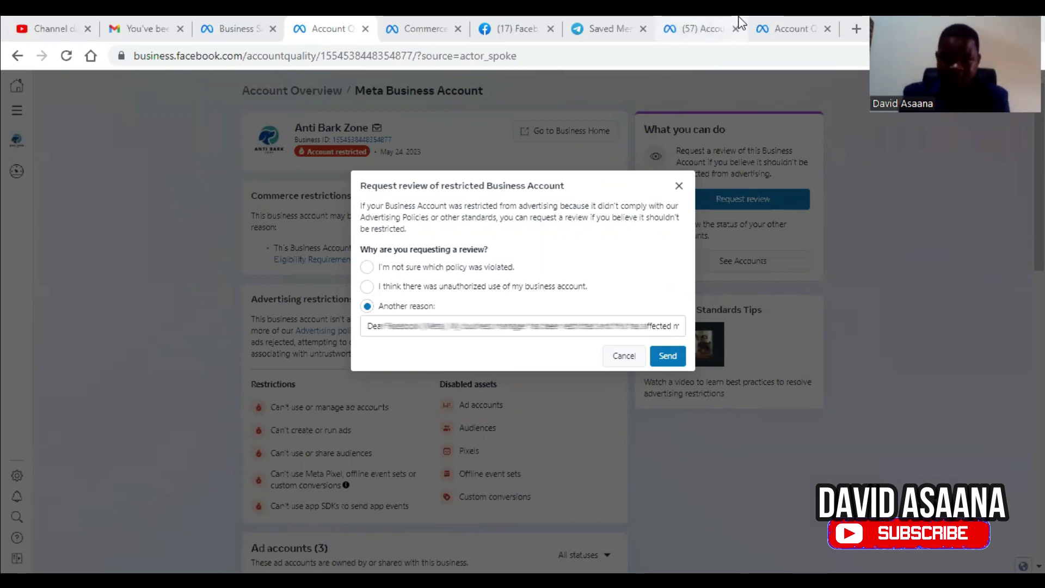
pyautogui.click(708, 22)
pyautogui.click(530, 16)
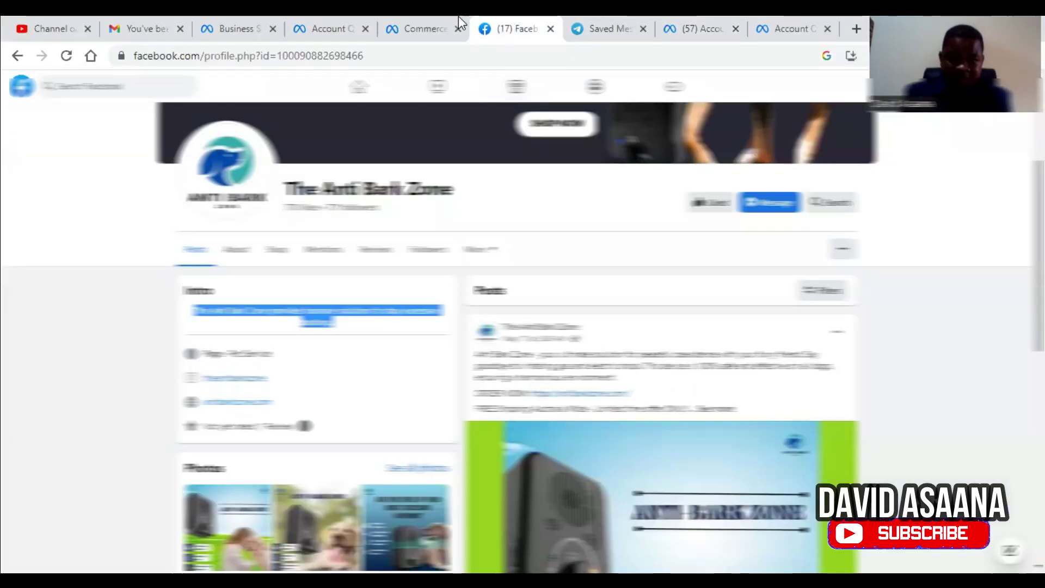
pyautogui.click(410, 17)
pyautogui.scroll(5, 392, 171)
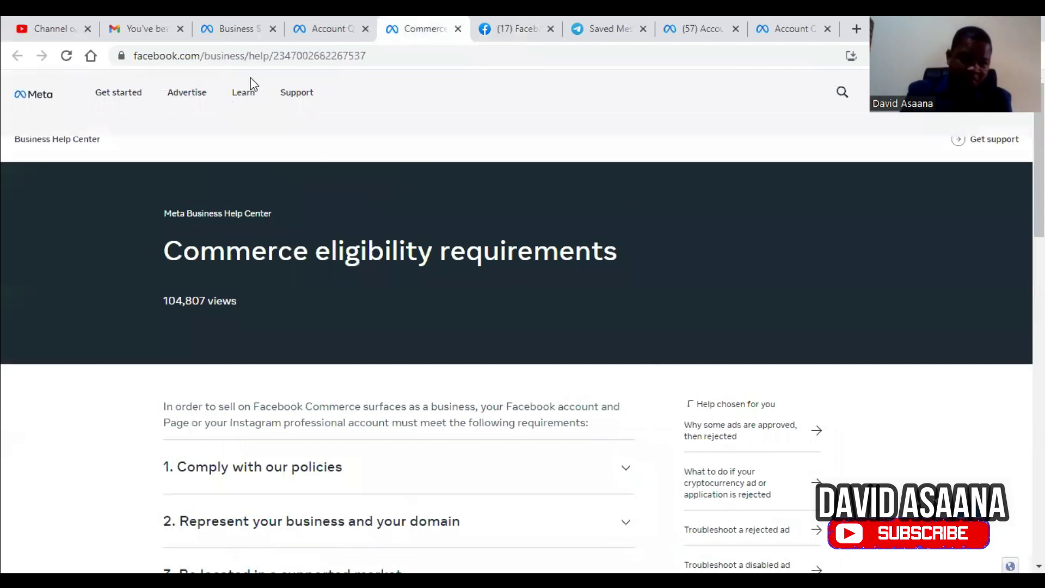
pyautogui.moveTo(319, 87)
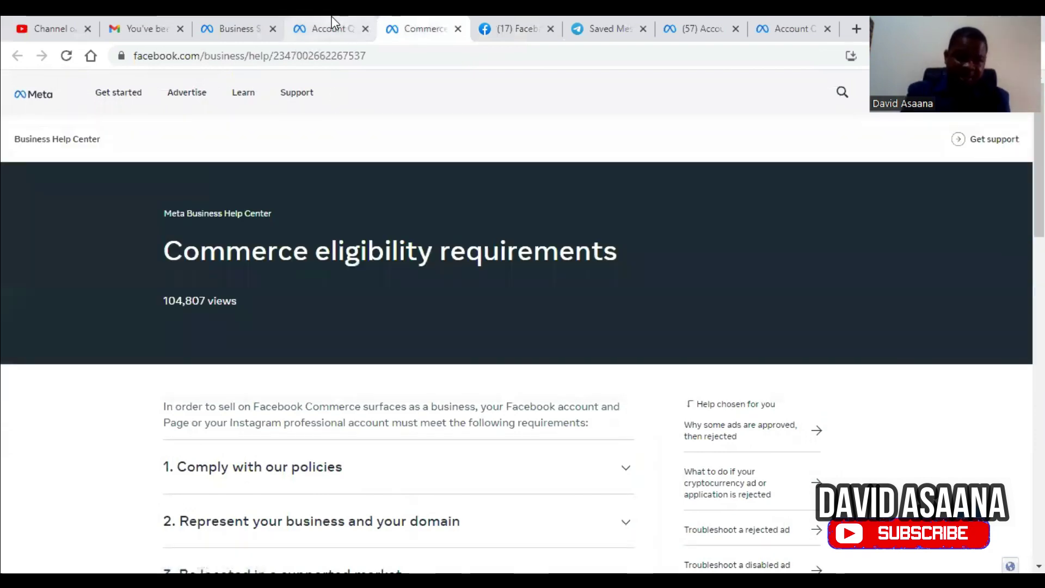
# Send the review request for the restricted Anti Bark Zone business account and check the review request status
pyautogui.click(326, 29)
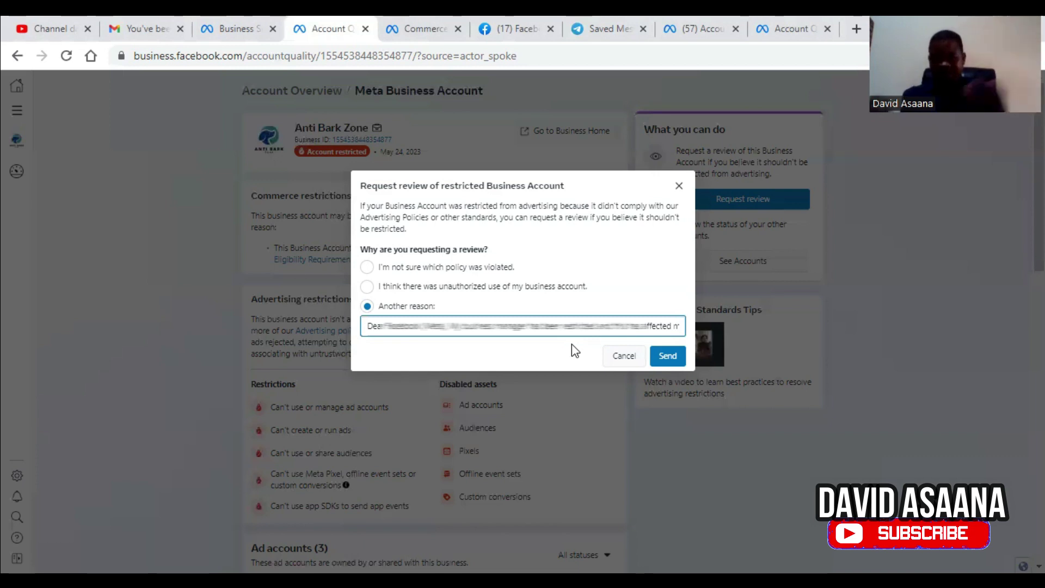
pyautogui.click(668, 356)
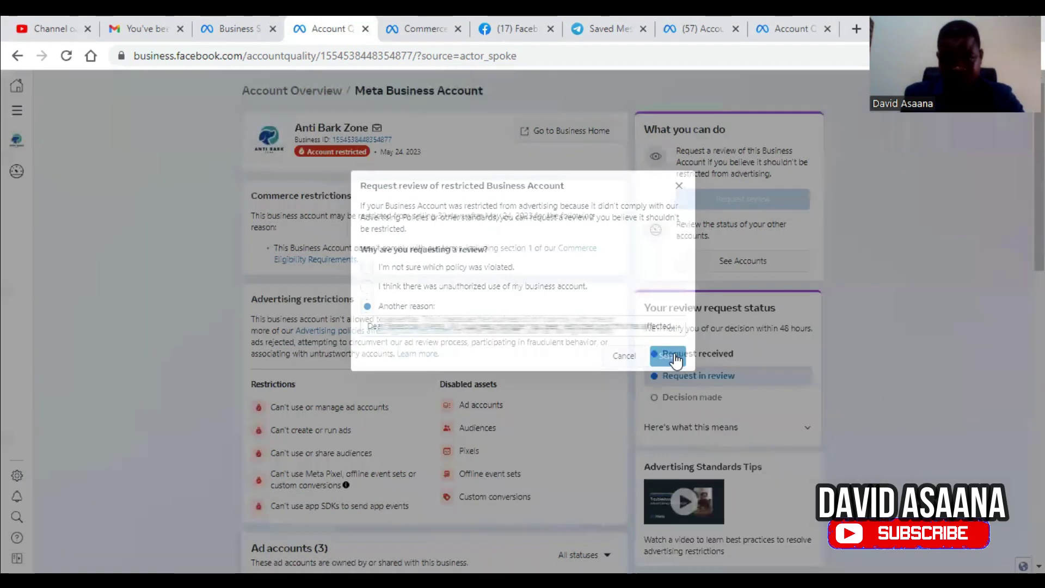
pyautogui.scroll(-2, 783, 370)
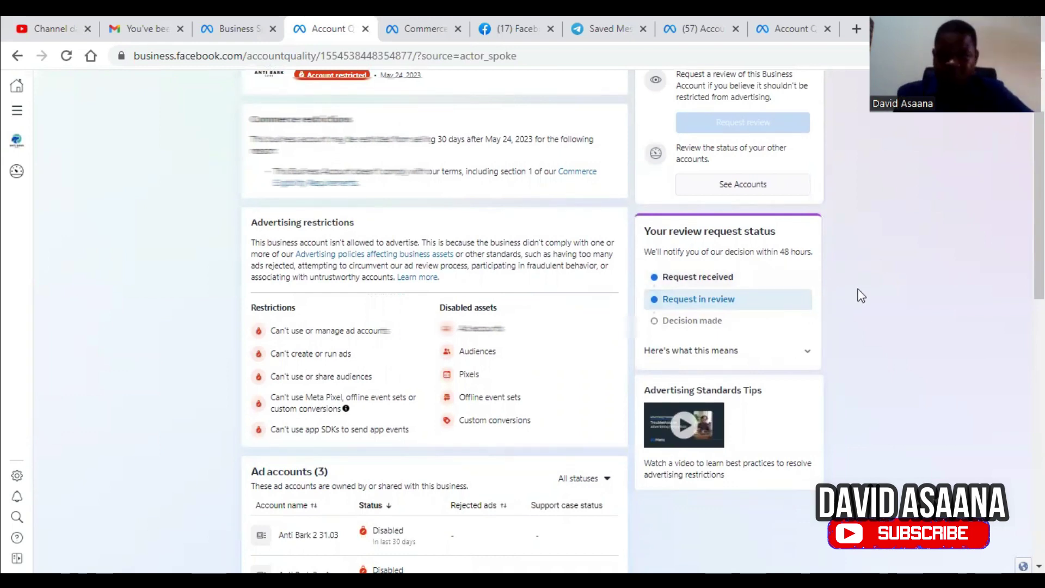
pyautogui.scroll(2, 860, 294)
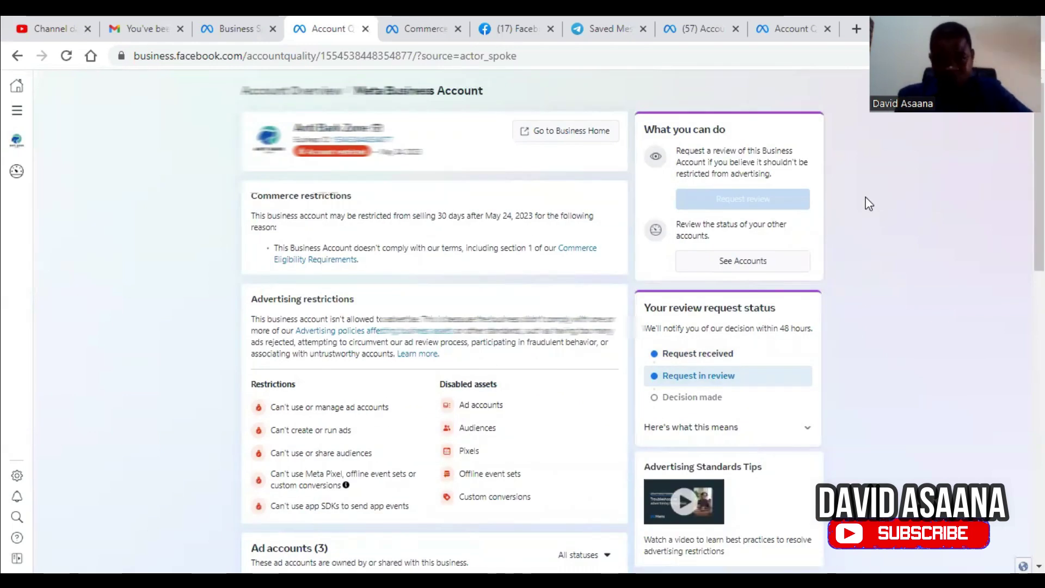